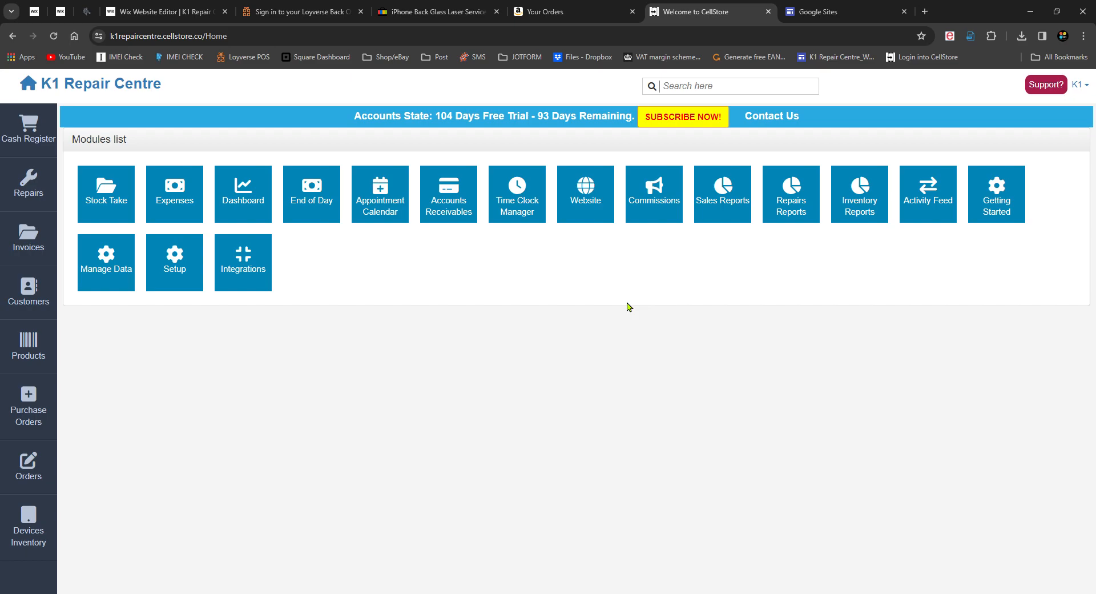
Open the Website module and enable the customer-facing website
{"action": "left_click", "coordinate": [585, 214]}
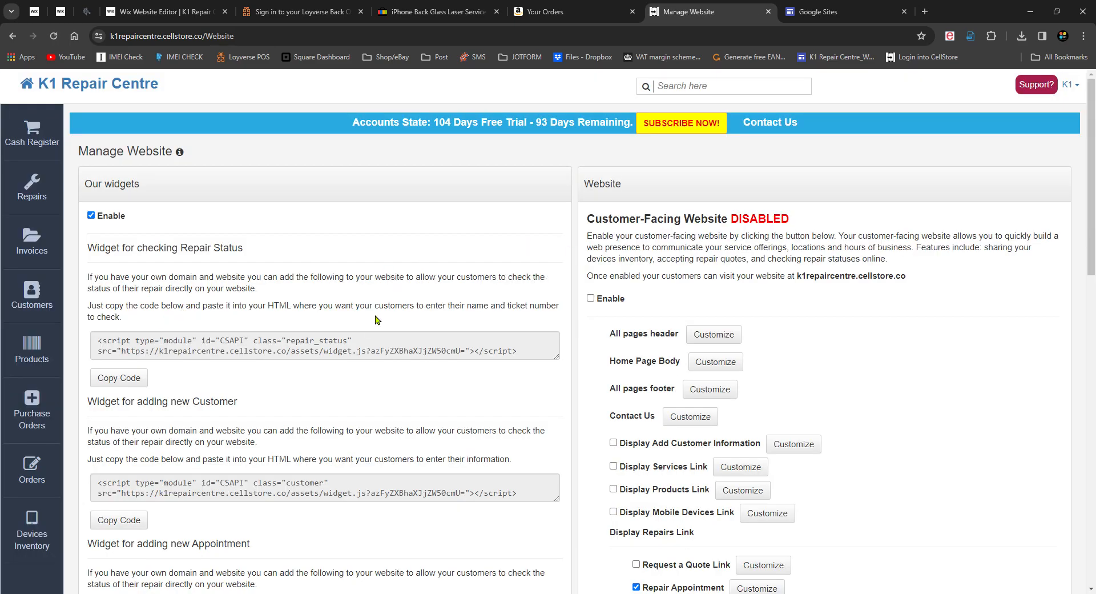
{"action": "left_click", "coordinate": [594, 300]}
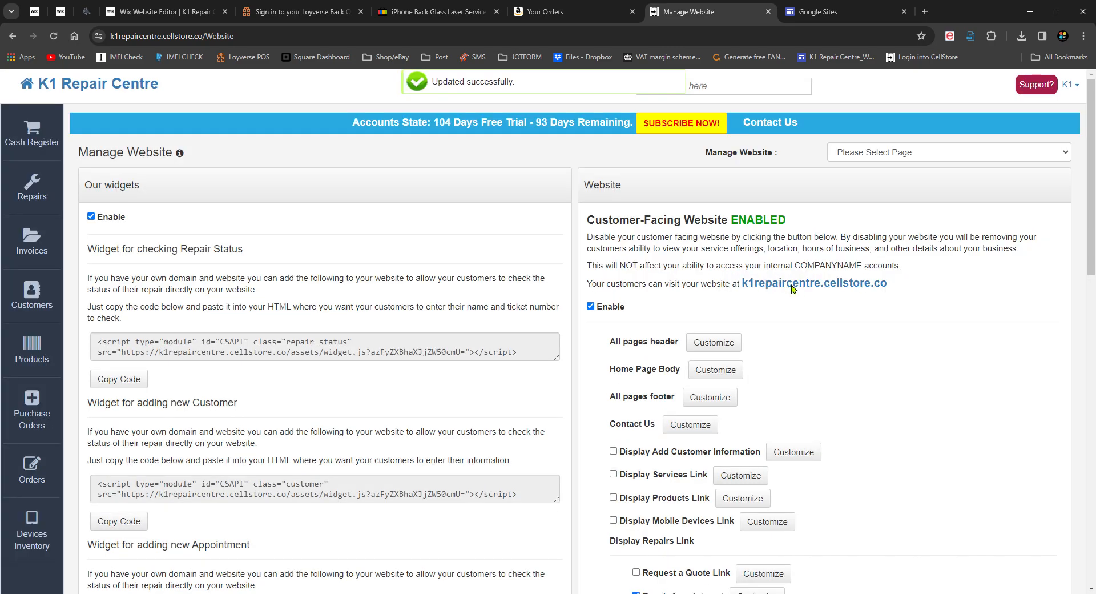
View the customer-facing website at k1repaircentre.cellstore.co from header to footer
{"action": "left_click", "coordinate": [792, 283]}
{"action": "scroll", "coordinate": [597, 323], "scroll_direction": "down", "scroll_amount": 10}
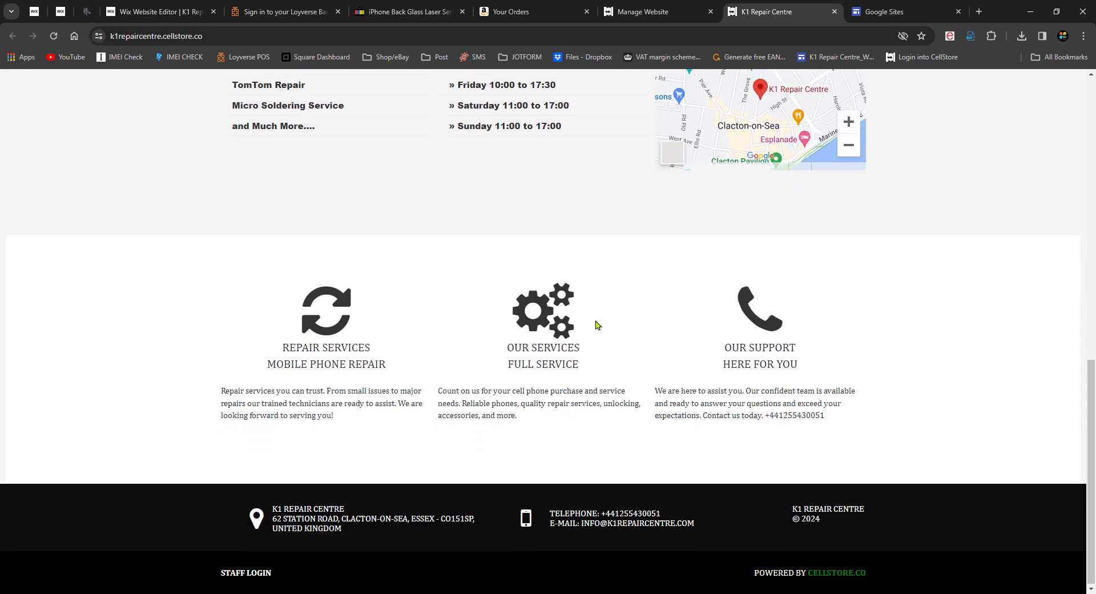
{"action": "scroll", "coordinate": [597, 324], "scroll_direction": "up", "scroll_amount": 10}
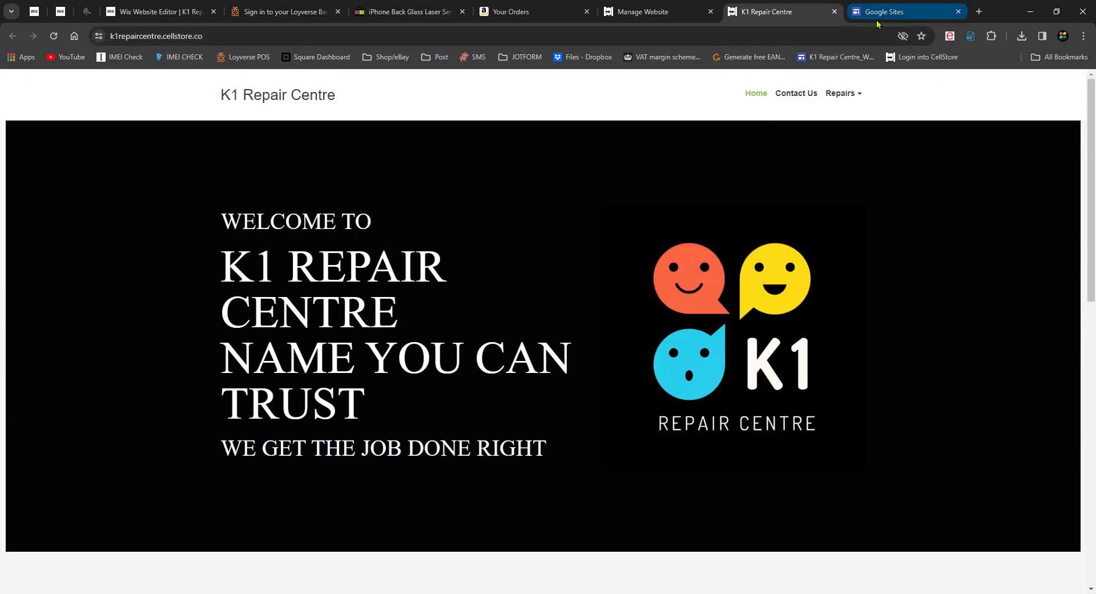
Open k1repaircentre.com in a new browser tab and look through its home page
{"action": "key", "text": "ctrl+t"}
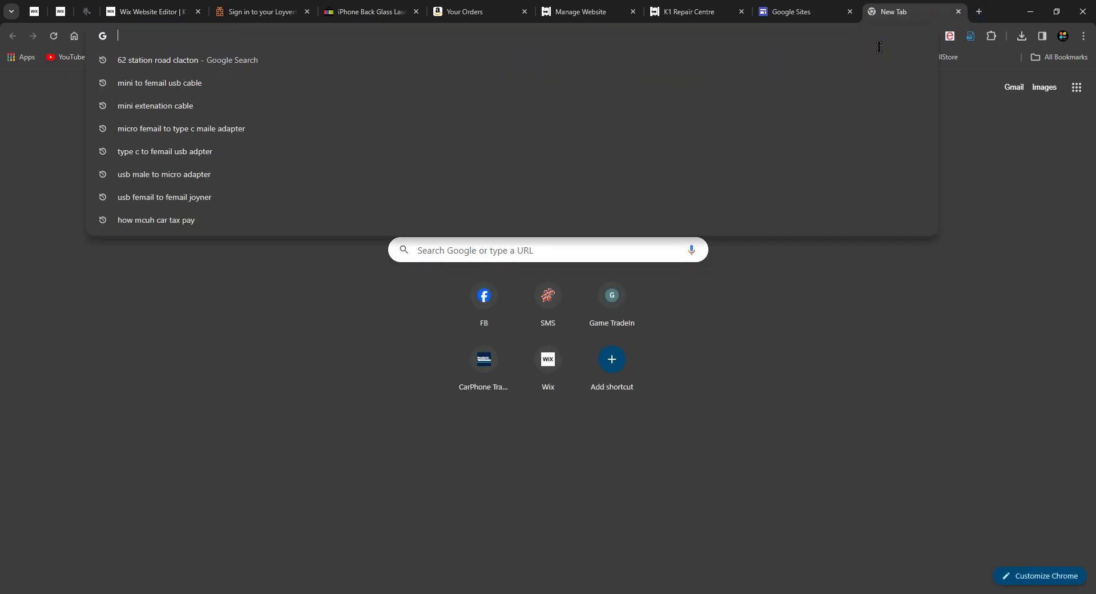
{"action": "type", "text": "k1repaircentre.com"}
{"action": "key", "text": "Return"}
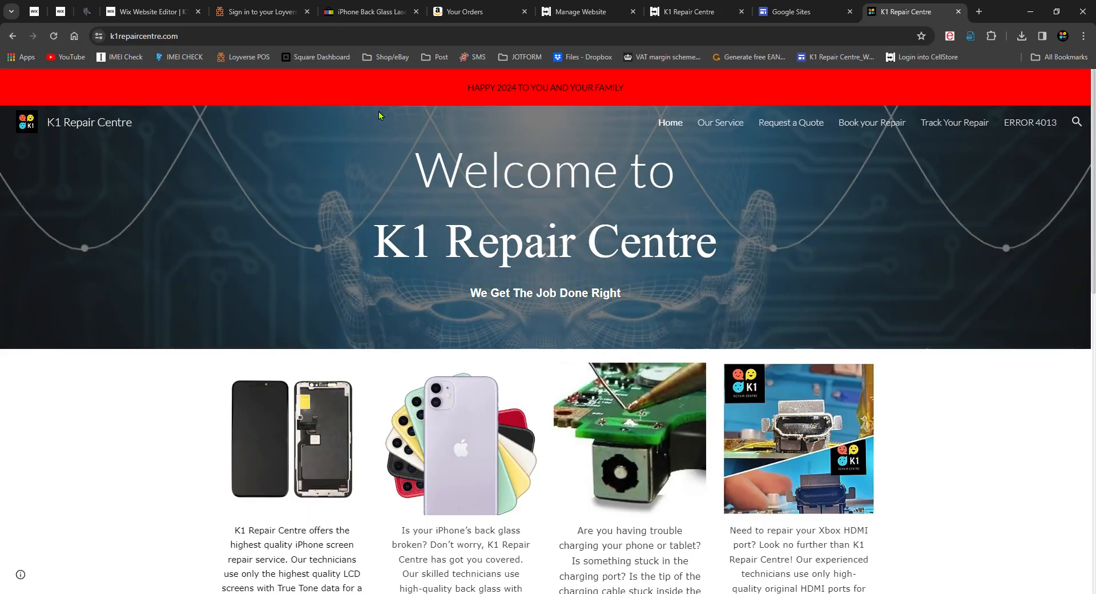
{"action": "scroll", "coordinate": [709, 496], "scroll_direction": "down", "scroll_amount": 8}
{"action": "scroll", "coordinate": [709, 497], "scroll_direction": "up", "scroll_amount": 8}
Return to the Manage Website page, look over the widgets and disable the customer-facing website
{"action": "left_click", "coordinate": [706, 12]}
{"action": "left_click", "coordinate": [588, 8]}
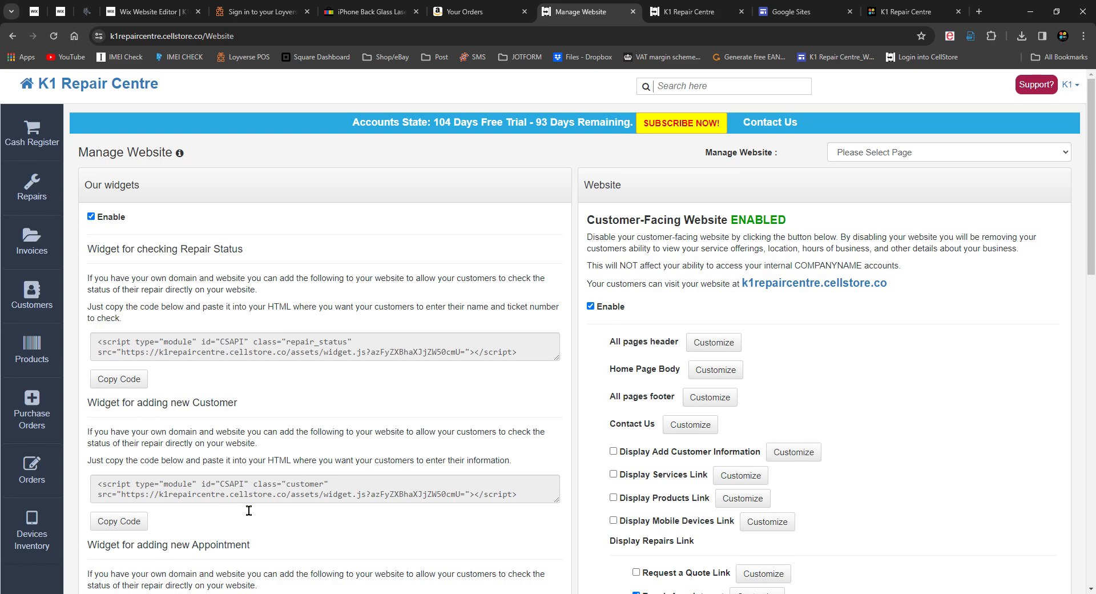
{"action": "scroll", "coordinate": [248, 510], "scroll_direction": "down", "scroll_amount": 3}
{"action": "scroll", "coordinate": [422, 408], "scroll_direction": "up", "scroll_amount": 3}
{"action": "left_click", "coordinate": [591, 304]}
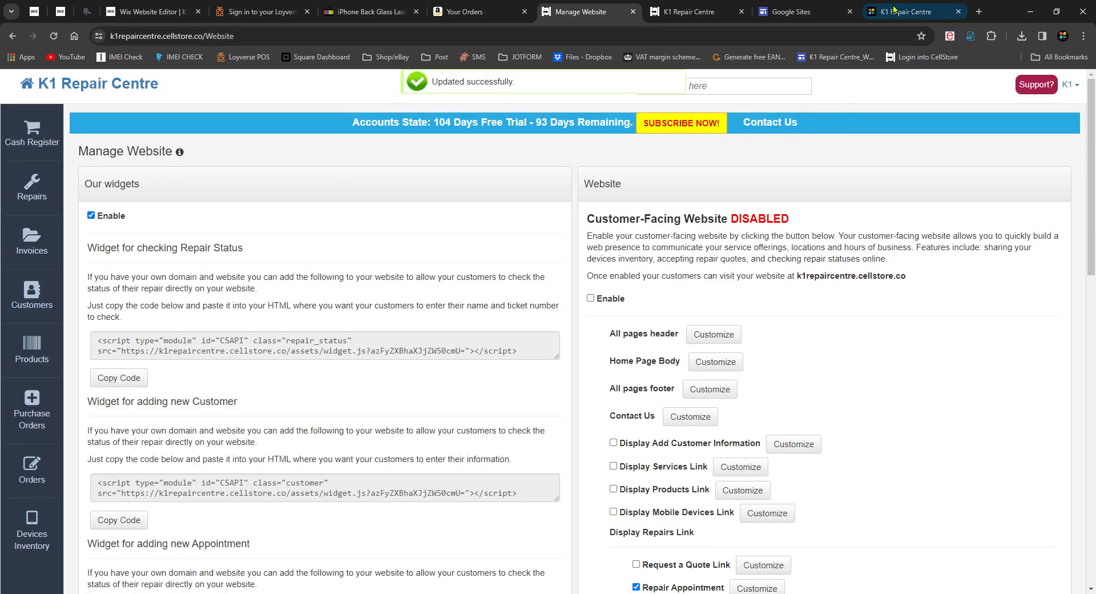
Close the k1repaircentre.com page and open the Untitled site in Google Sites for editing
{"action": "left_click", "coordinate": [894, 9]}
{"action": "left_click", "coordinate": [959, 12]}
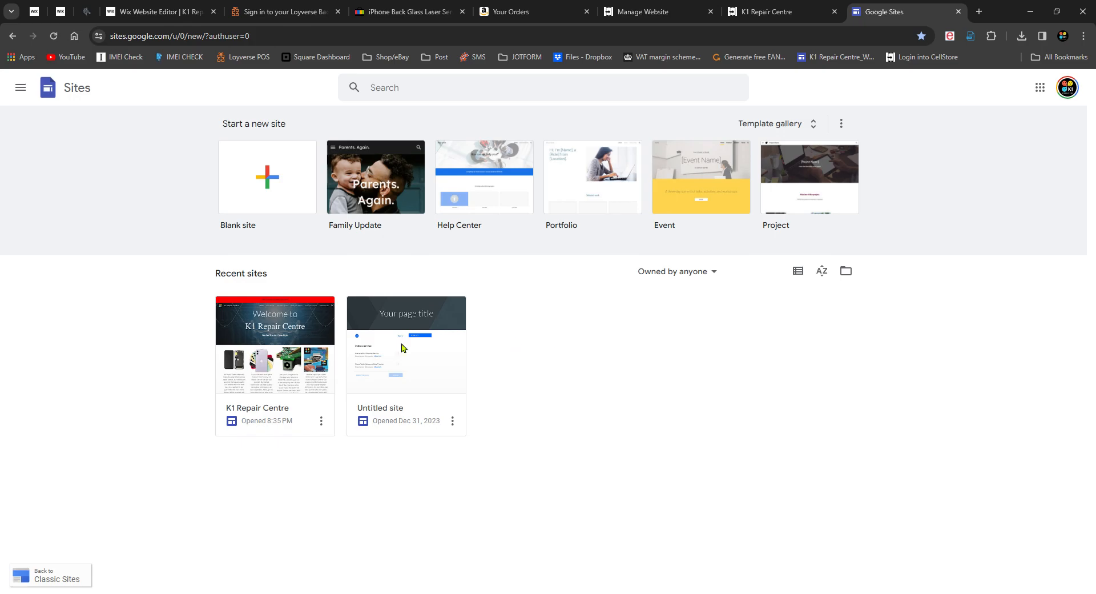
{"action": "left_click", "coordinate": [355, 344]}
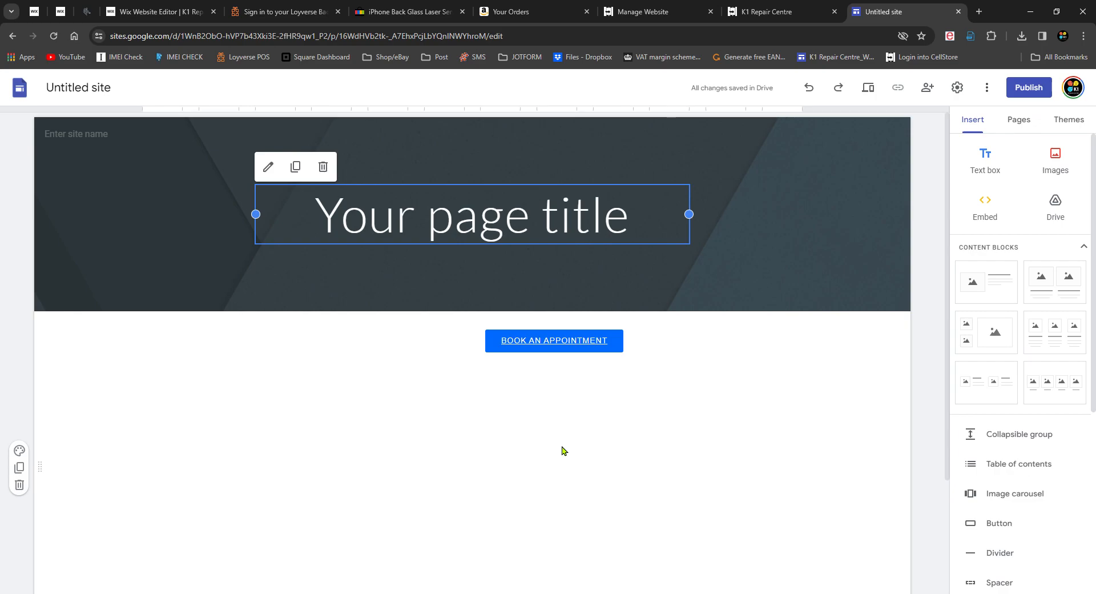
Delete the Square booking embed and the Book an Appointment button from the page
{"action": "scroll", "coordinate": [568, 445], "scroll_direction": "down", "scroll_amount": 3}
{"action": "left_click", "coordinate": [356, 302]}
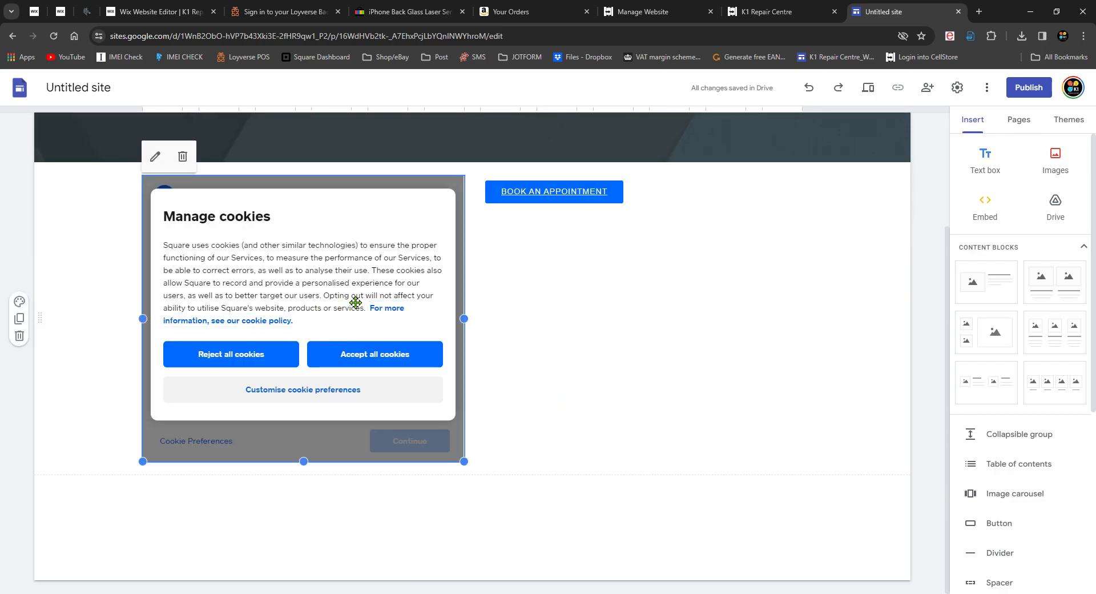
{"action": "left_click", "coordinate": [183, 156]}
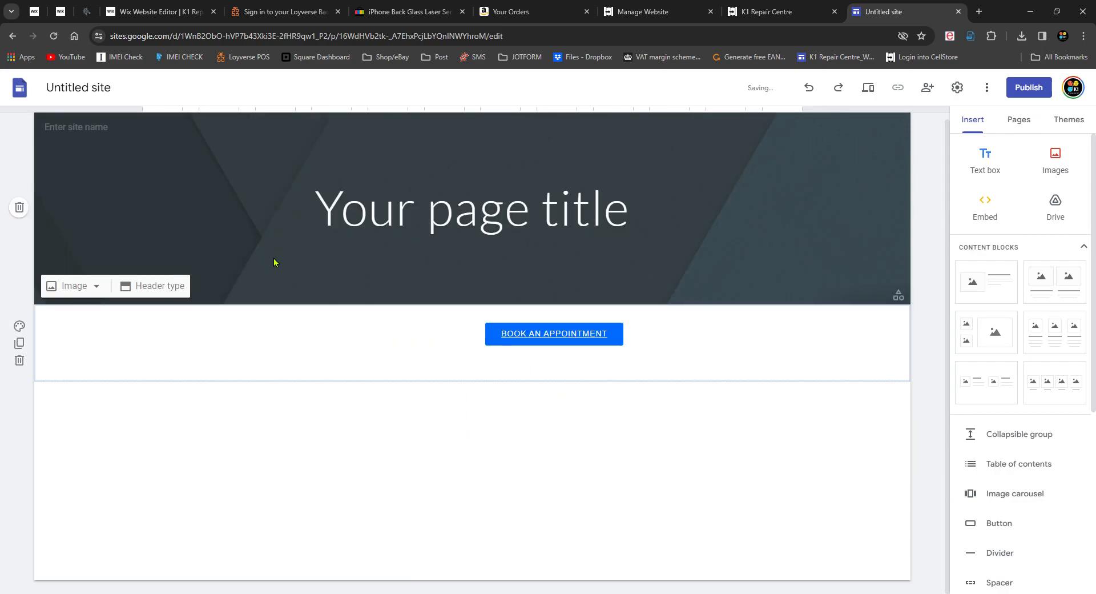
{"action": "left_click", "coordinate": [530, 349]}
{"action": "left_click", "coordinate": [522, 296]}
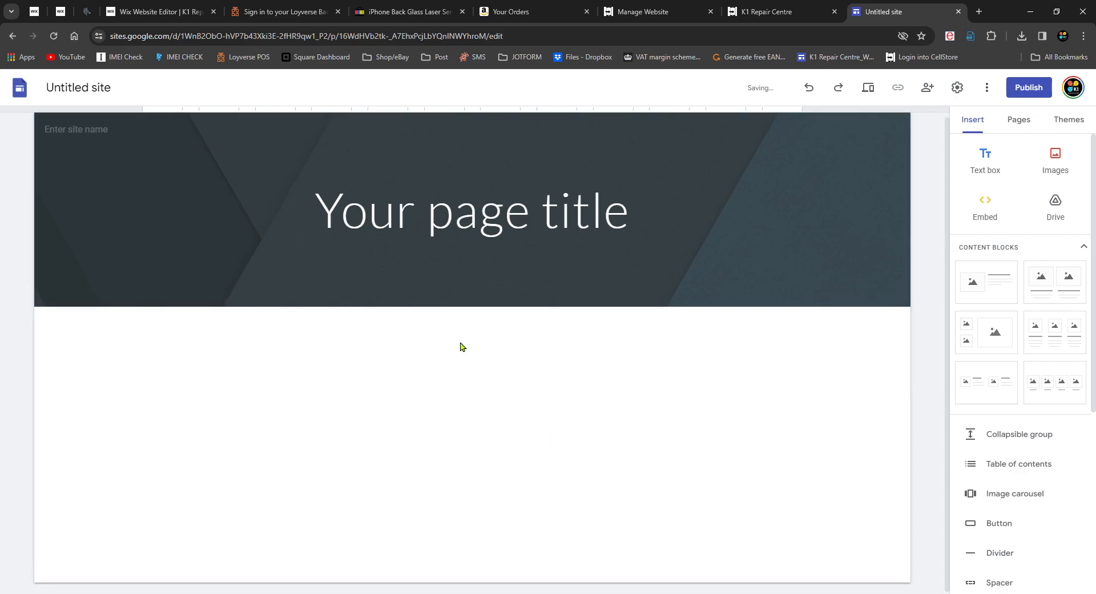
Start an HTML code embed on the page and copy the repair status widget code from CellStore's Manage Website page
{"action": "double_click", "coordinate": [461, 347]}
{"action": "left_click", "coordinate": [442, 348]}
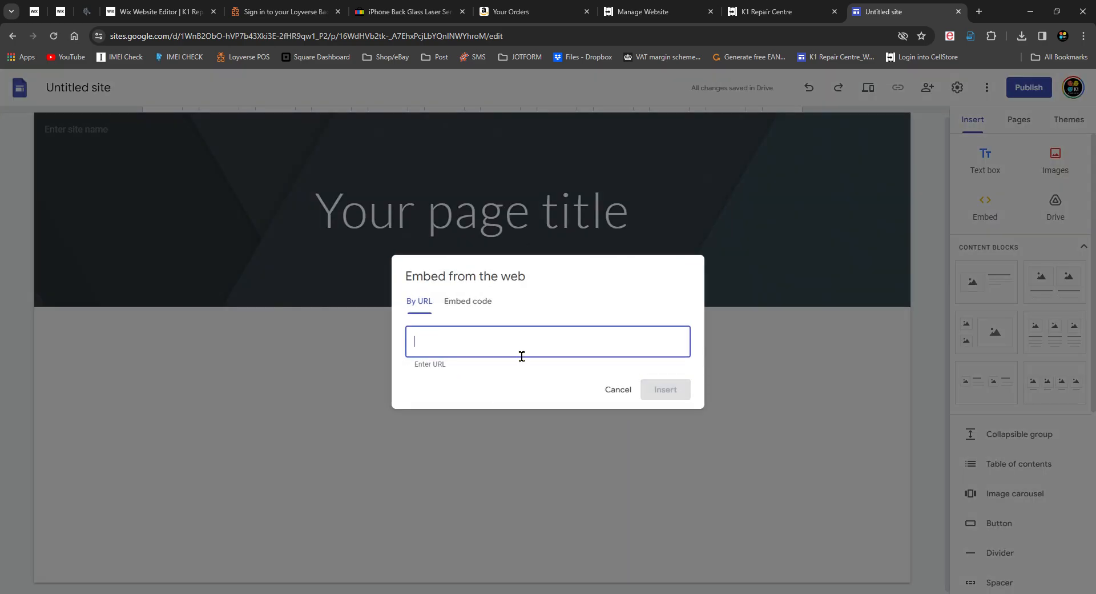
{"action": "left_click", "coordinate": [471, 303]}
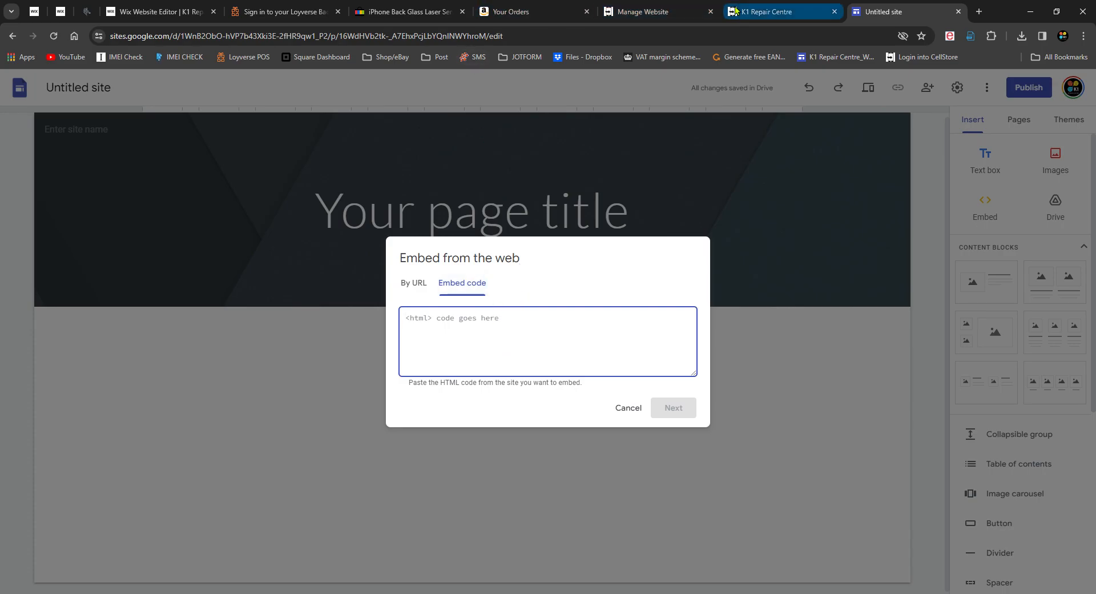
{"action": "left_click", "coordinate": [831, 11]}
{"action": "left_click", "coordinate": [656, 12]}
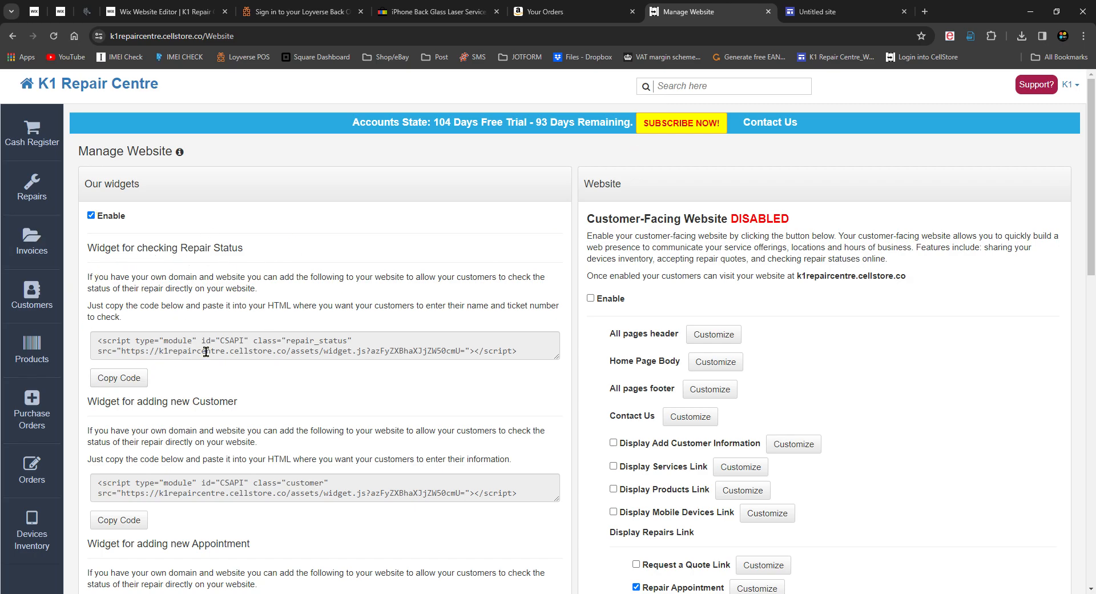
{"action": "left_click", "coordinate": [117, 378]}
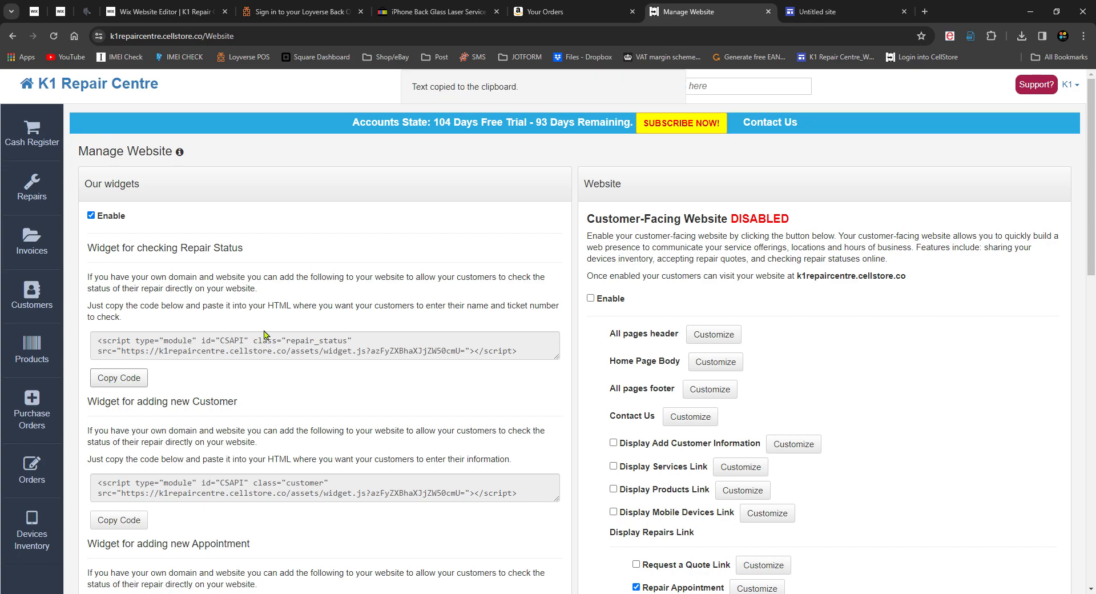
Insert the copied repair status widget code as an embed in the Google Sites page and centre its frame below the header
{"action": "left_click", "coordinate": [826, 8]}
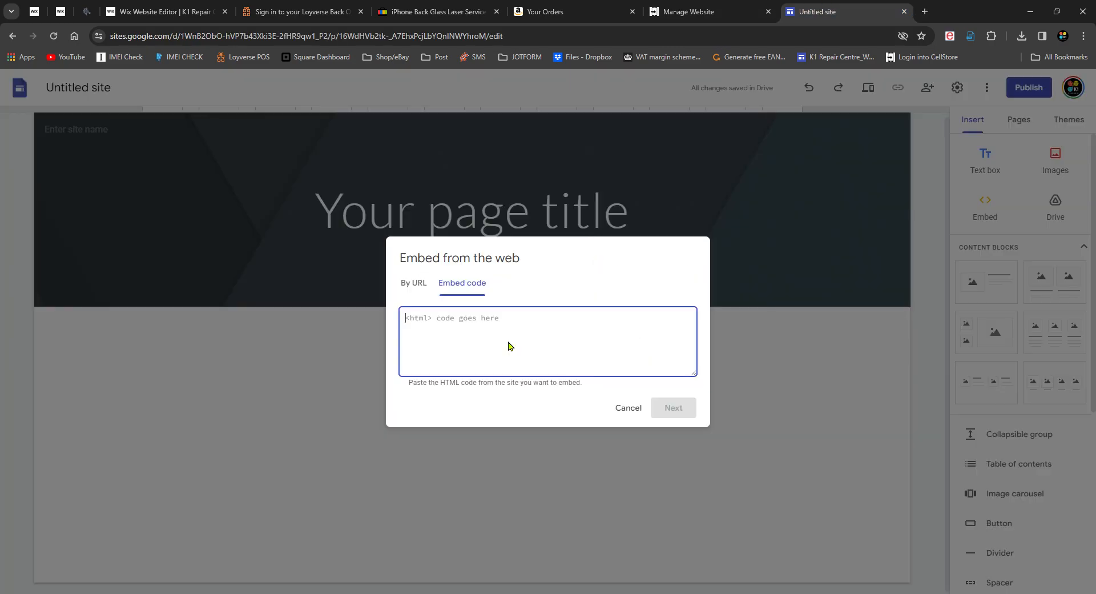
{"action": "key", "text": "ctrl+v"}
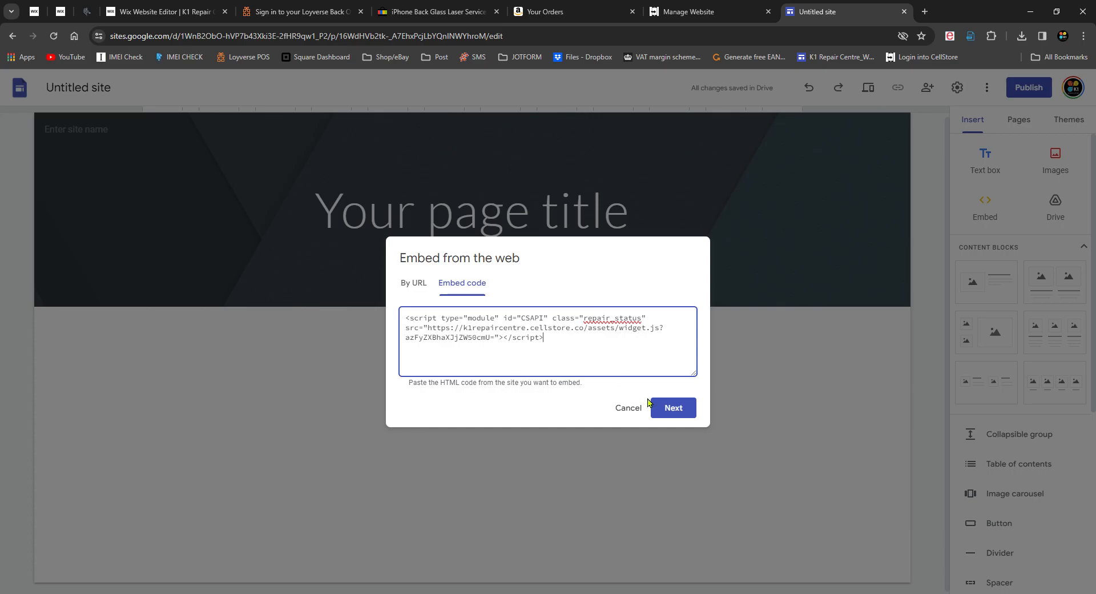
{"action": "left_click", "coordinate": [679, 408]}
{"action": "left_click", "coordinate": [684, 465]}
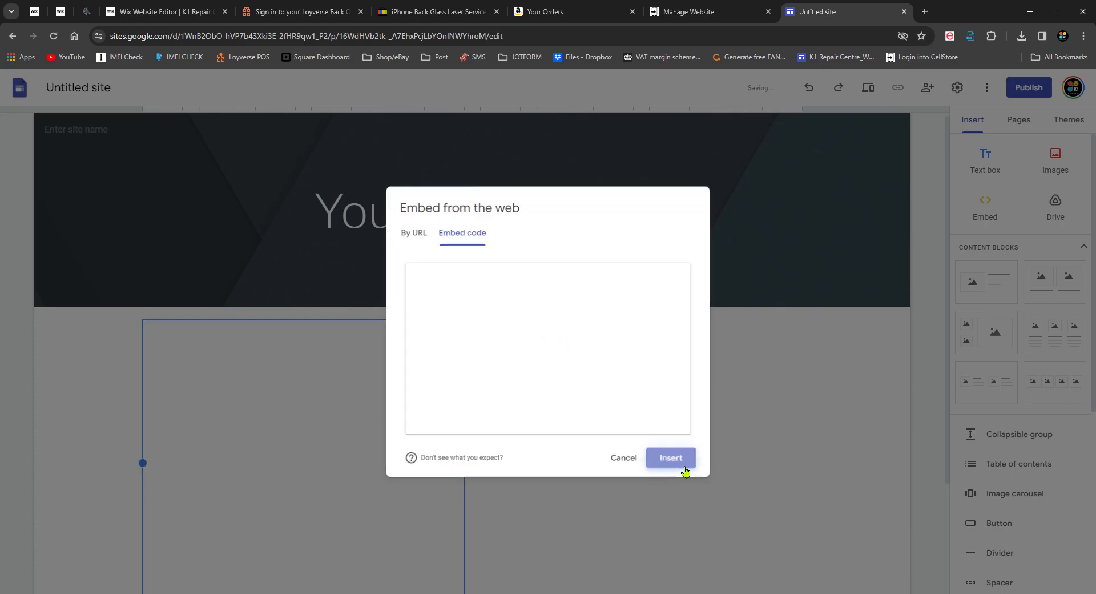
{"action": "left_click_drag", "start_coordinate": [296, 343], "coordinate": [489, 310]}
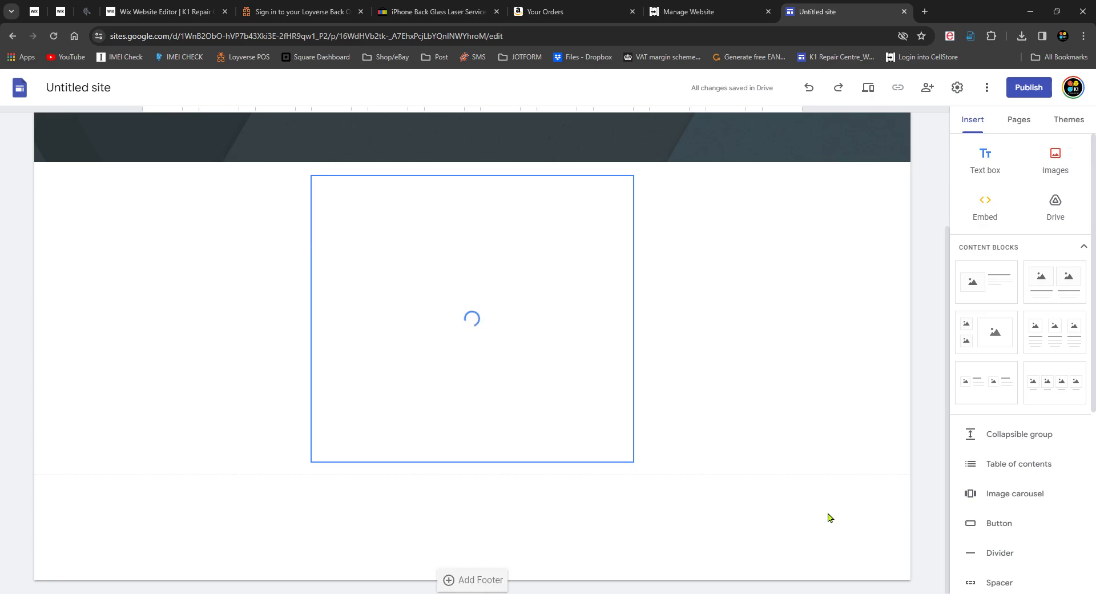
Preview the site to check the embedded widget, then return to the editor
{"action": "scroll", "coordinate": [847, 491], "scroll_direction": "up", "scroll_amount": 3}
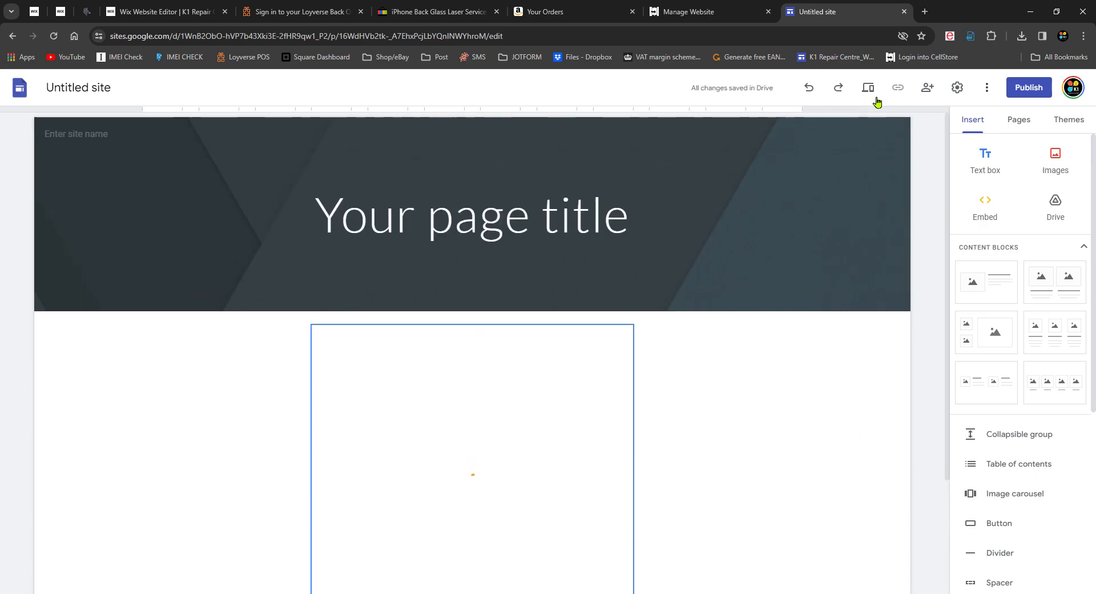
{"action": "key", "text": "ctrl+shift+p"}
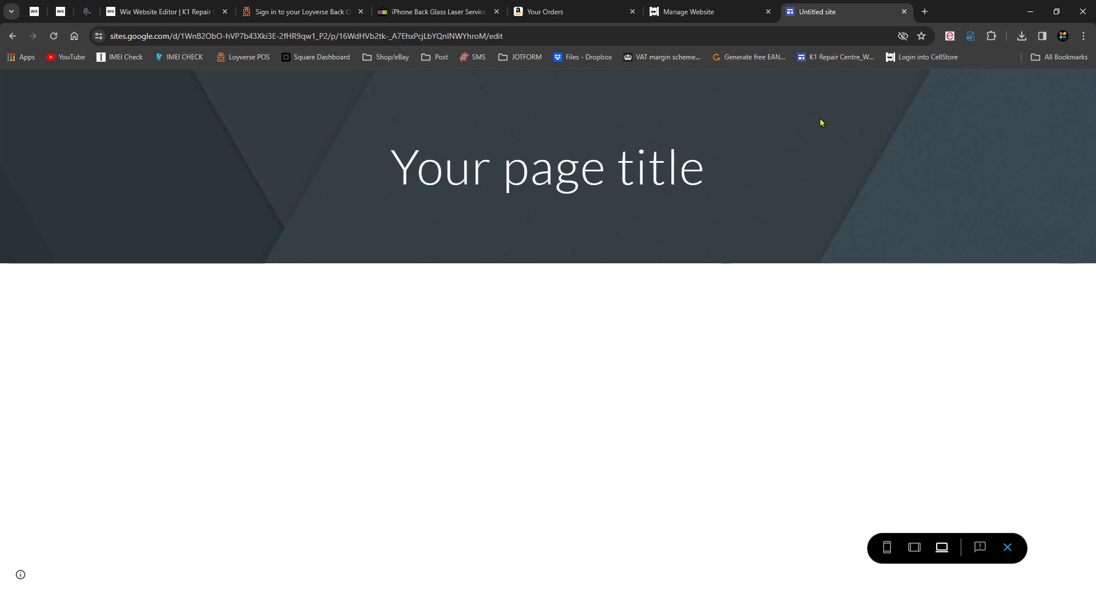
{"action": "left_click", "coordinate": [1008, 548]}
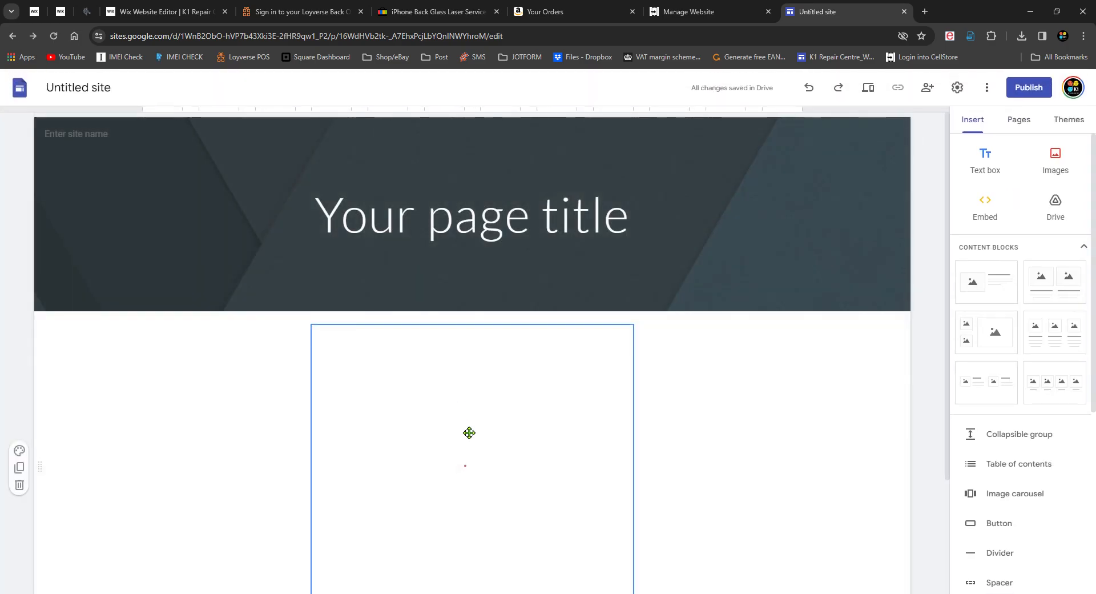
Wrap the embedded widget's script code in <p> and </p> tags and save the embed
{"action": "double_click", "coordinate": [469, 432]}
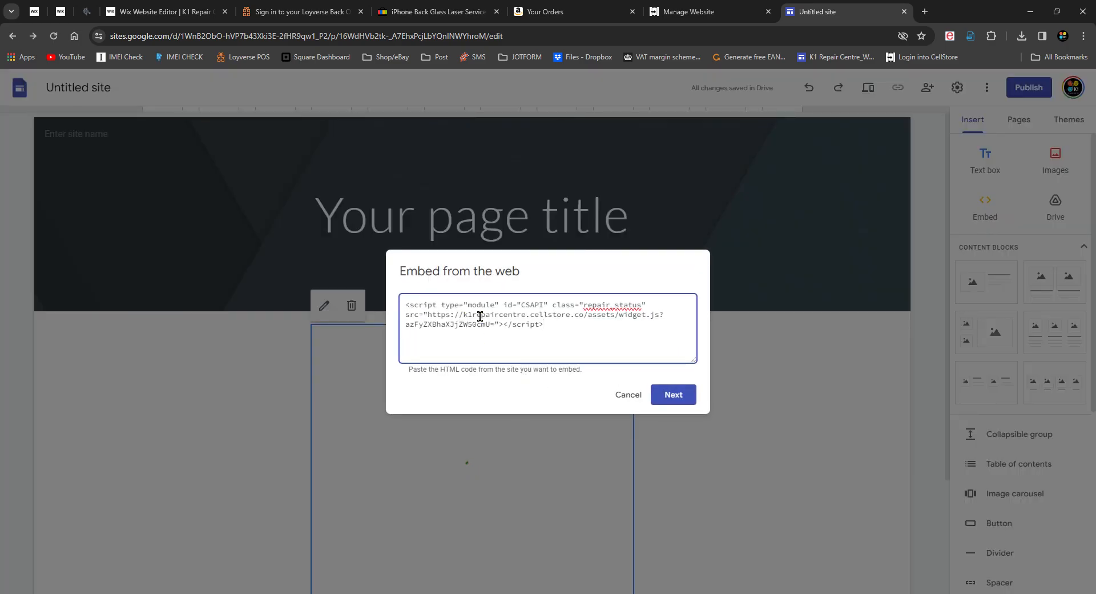
{"action": "type", "text": "<p>"}
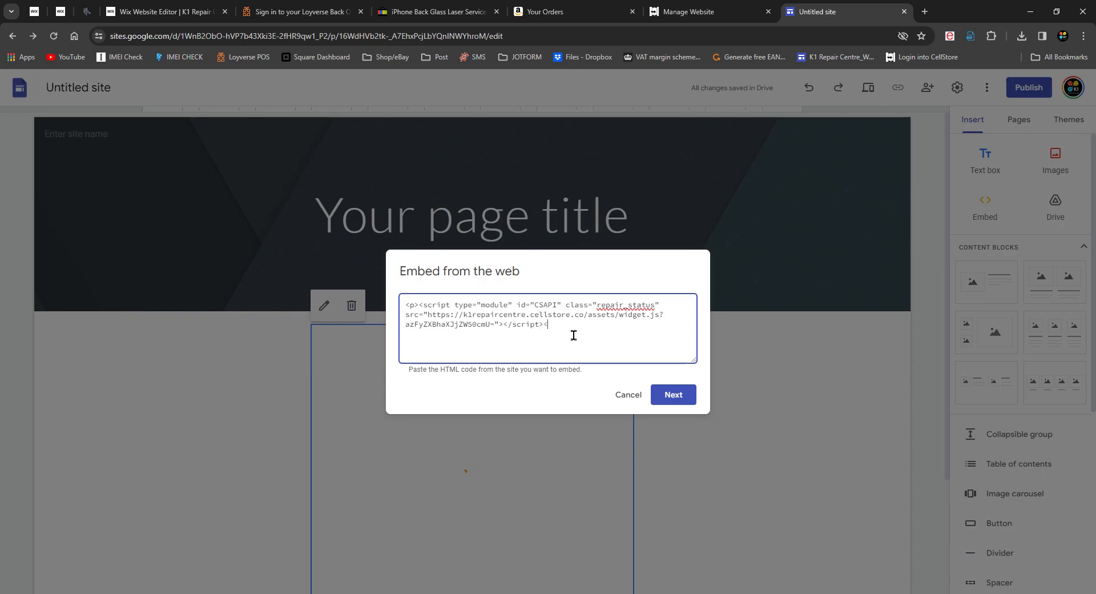
{"action": "type", "text": ">"}
{"action": "left_click_drag", "start_coordinate": [406, 305], "coordinate": [425, 313]}
{"action": "left_click_drag", "start_coordinate": [544, 325], "coordinate": [562, 325]}
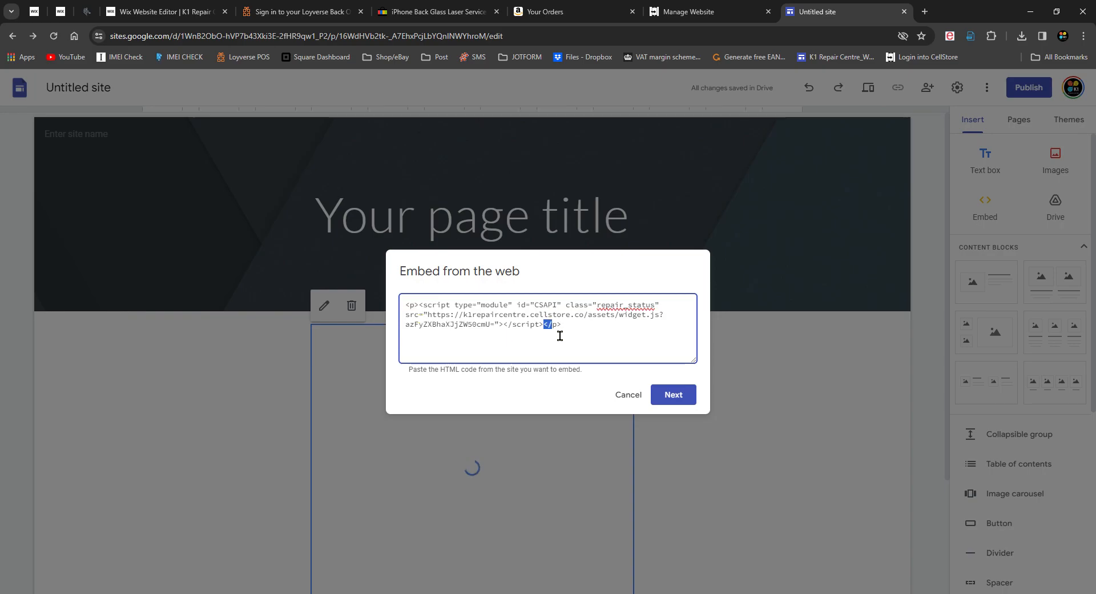
{"action": "left_click", "coordinate": [587, 337]}
{"action": "left_click", "coordinate": [651, 395]}
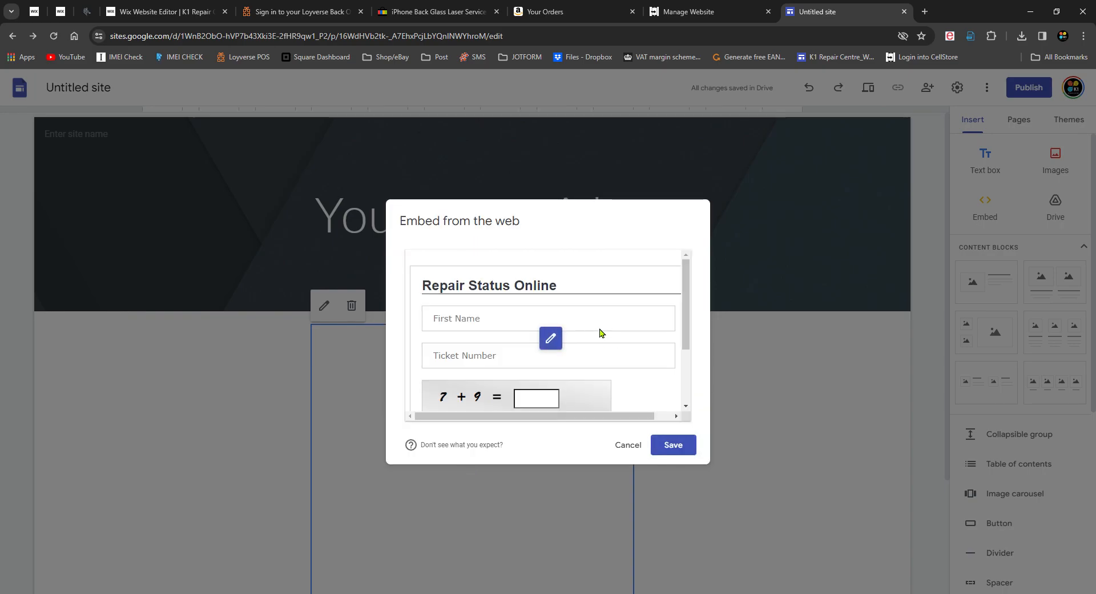
{"action": "left_click", "coordinate": [667, 445]}
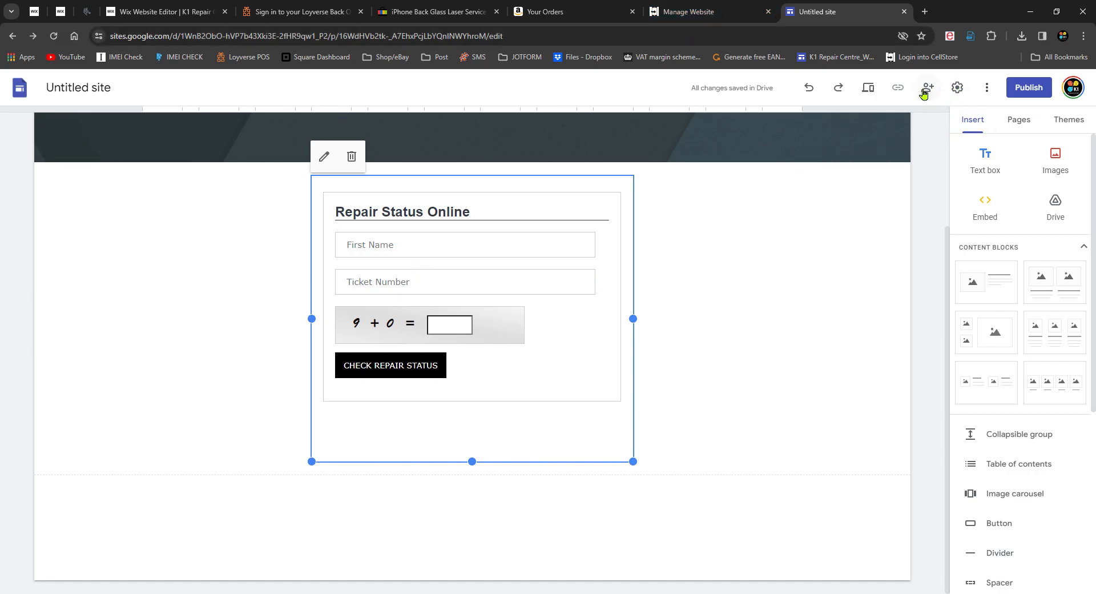
Preview the site and test the Repair Status Online form by submitting a first name, ticket number and captcha answer
{"action": "left_click", "coordinate": [869, 89]}
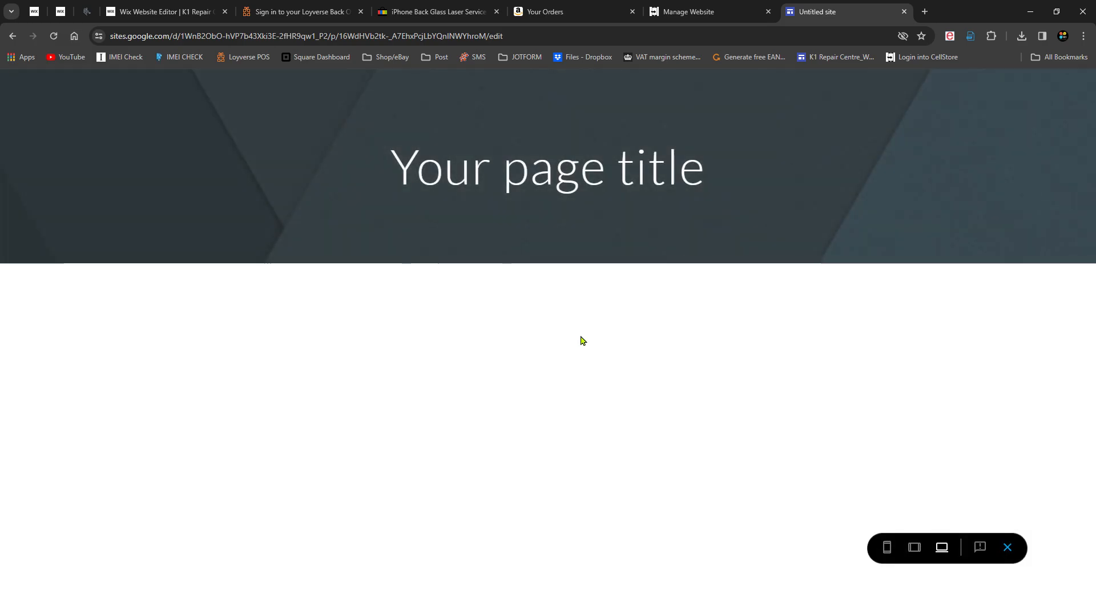
{"action": "left_click", "coordinate": [550, 349]}
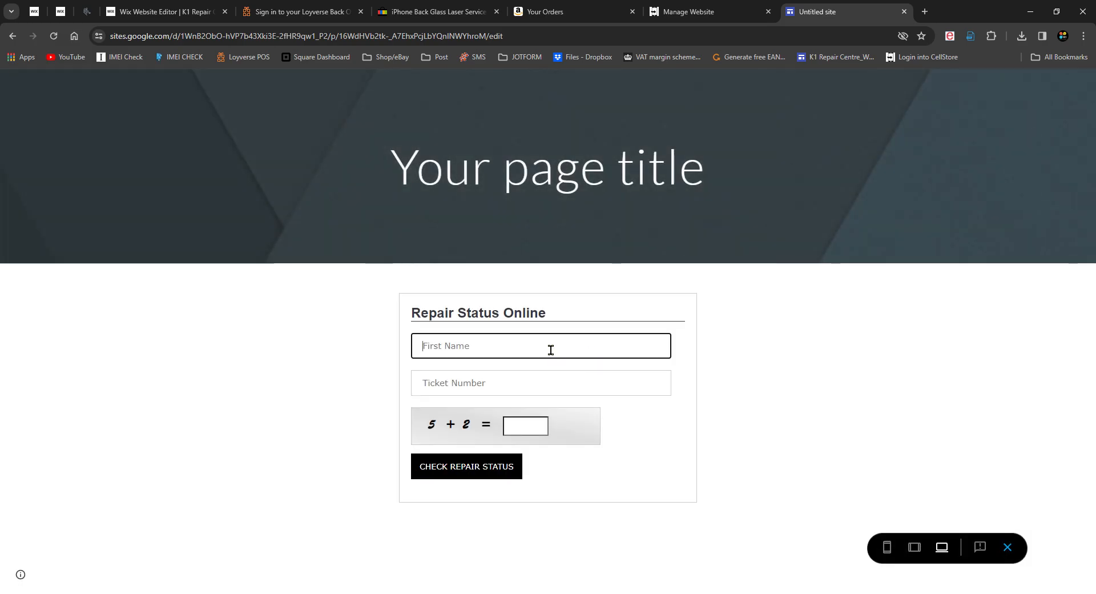
{"action": "type", "text": "kevin"}
{"action": "key", "text": "Tab"}
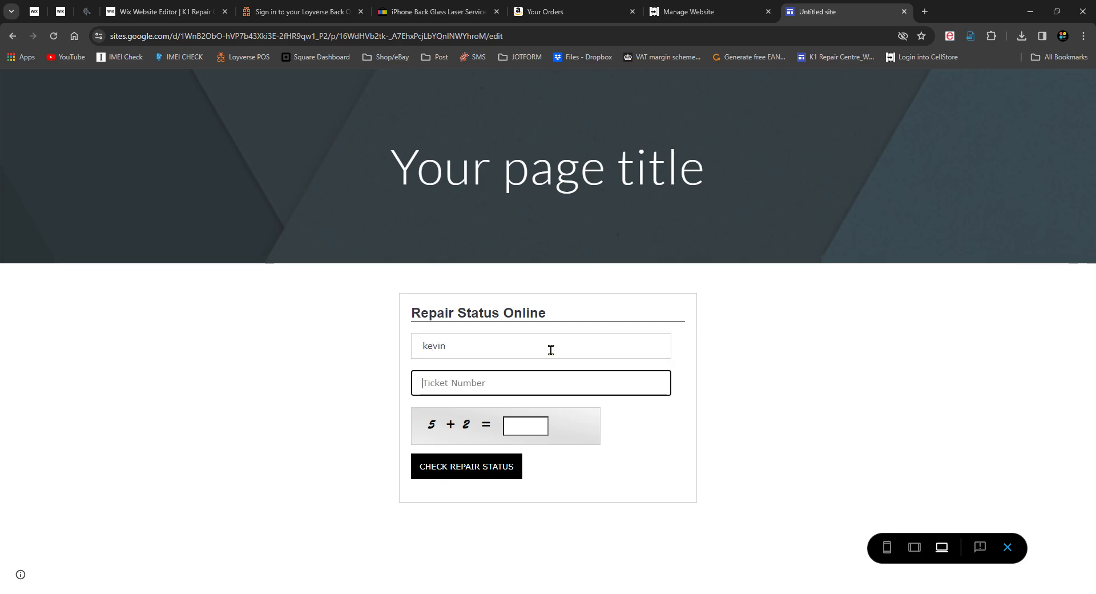
{"action": "type", "text": "t5"}
{"action": "left_click", "coordinate": [545, 442]}
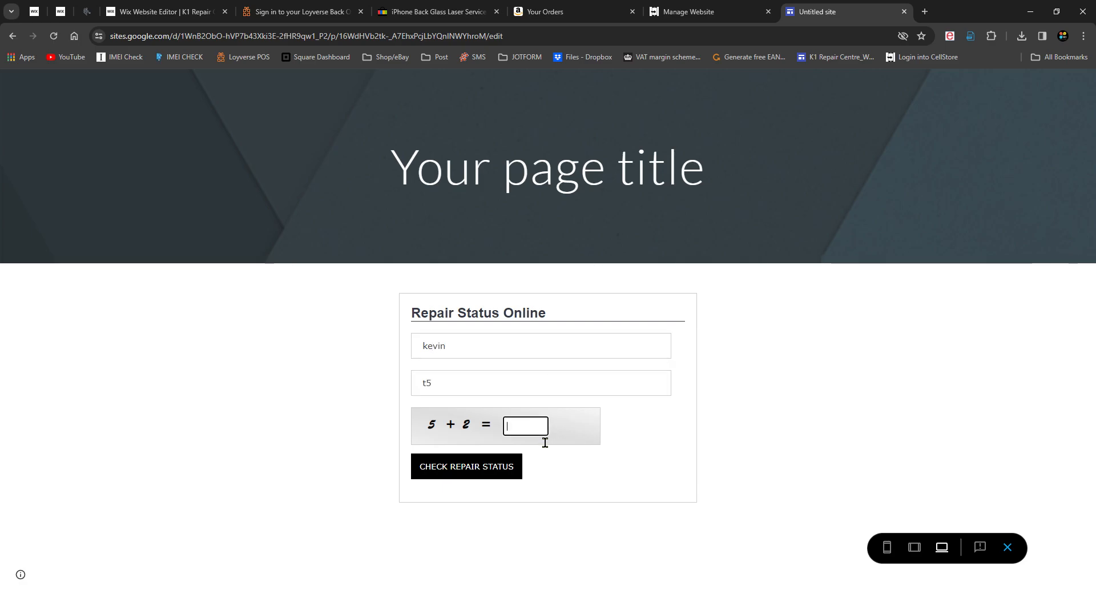
{"action": "left_click", "coordinate": [512, 465]}
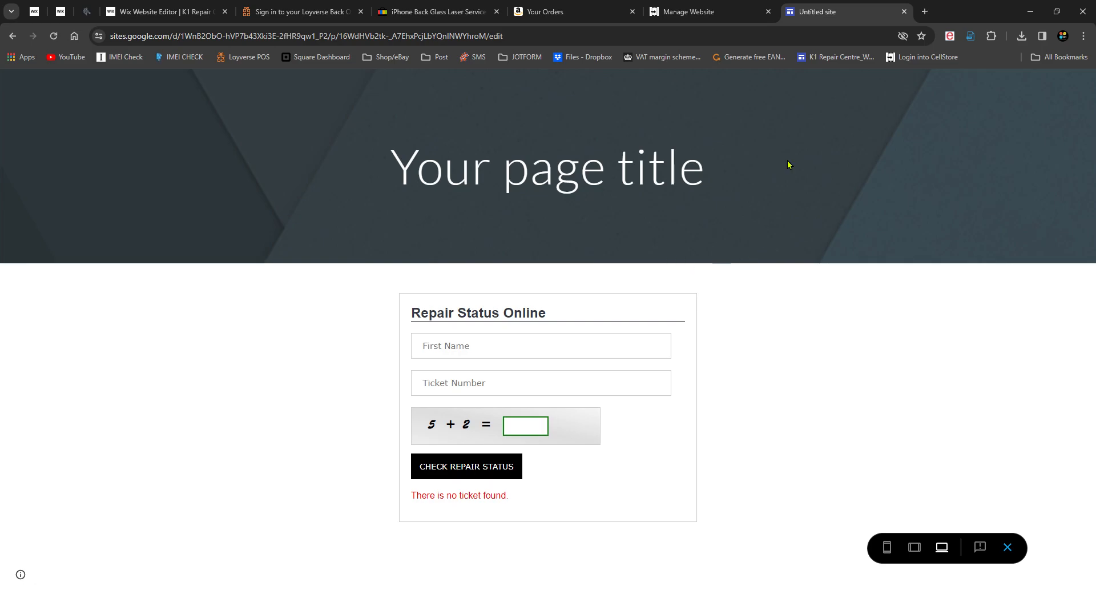
Switch to the Wix editor and open the site's Contact page for editing
{"action": "left_click", "coordinate": [163, 12]}
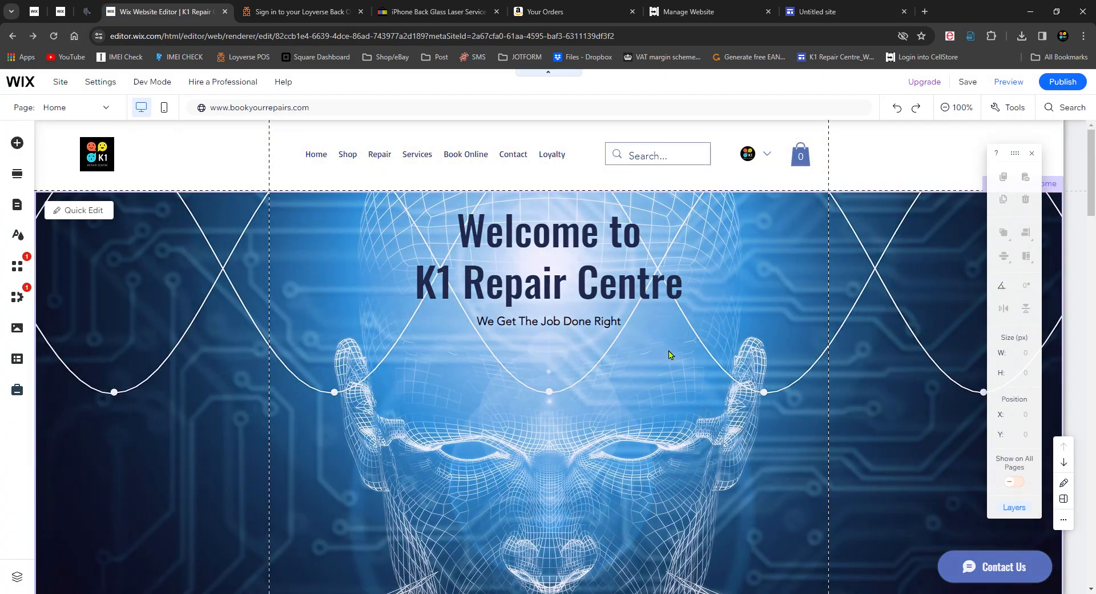
{"action": "scroll", "coordinate": [561, 385], "scroll_direction": "down", "scroll_amount": 9}
{"action": "scroll", "coordinate": [561, 385], "scroll_direction": "up", "scroll_amount": 9}
{"action": "left_click", "coordinate": [105, 112]}
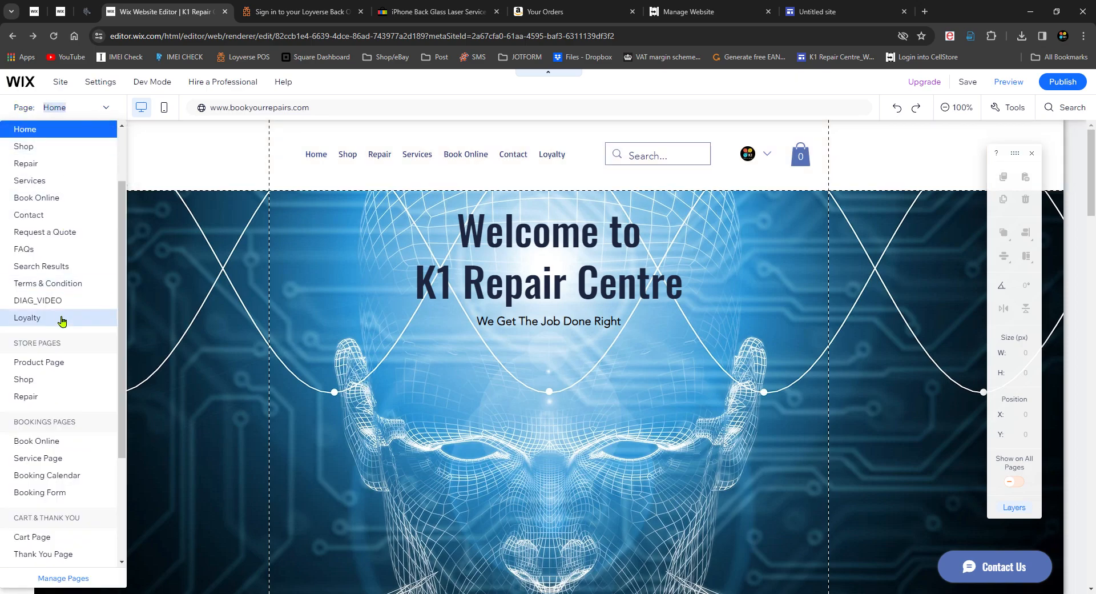
{"action": "left_click", "coordinate": [41, 217]}
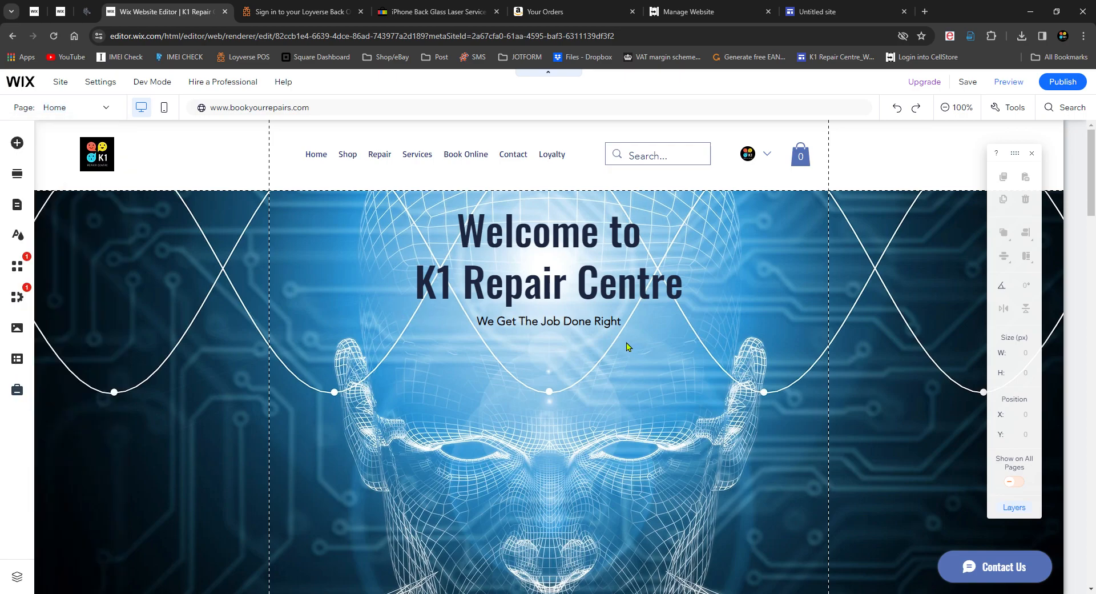
Delete the Buy Now HTML element from the Contact page and add an empty Embed HTML element in its place
{"action": "scroll", "coordinate": [628, 343], "scroll_direction": "down", "scroll_amount": 5}
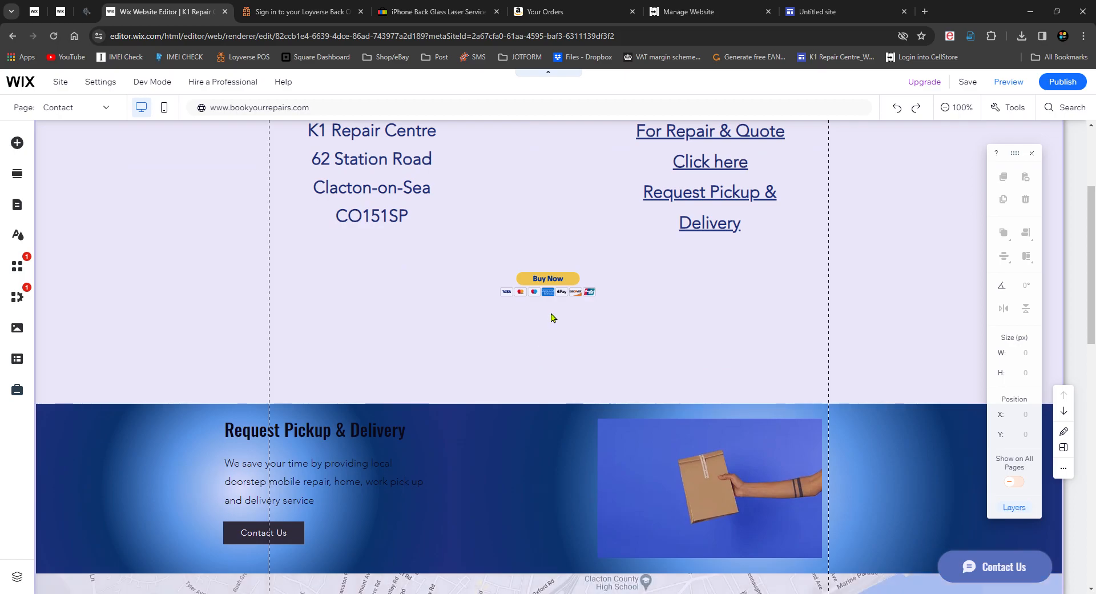
{"action": "left_click", "coordinate": [544, 312]}
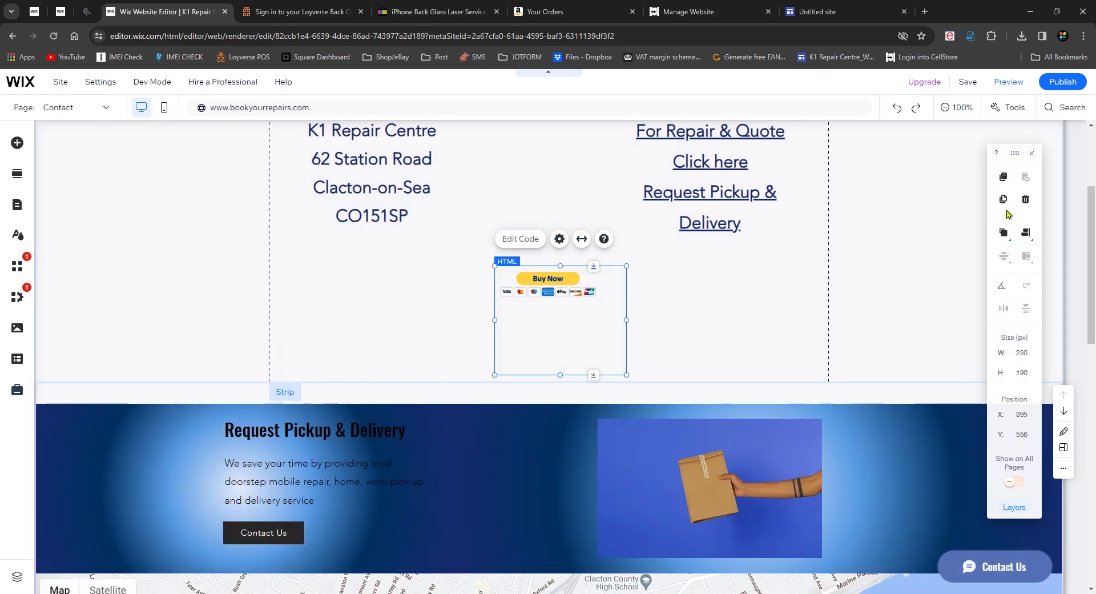
{"action": "left_click", "coordinate": [1025, 199]}
{"action": "left_click", "coordinate": [536, 317]}
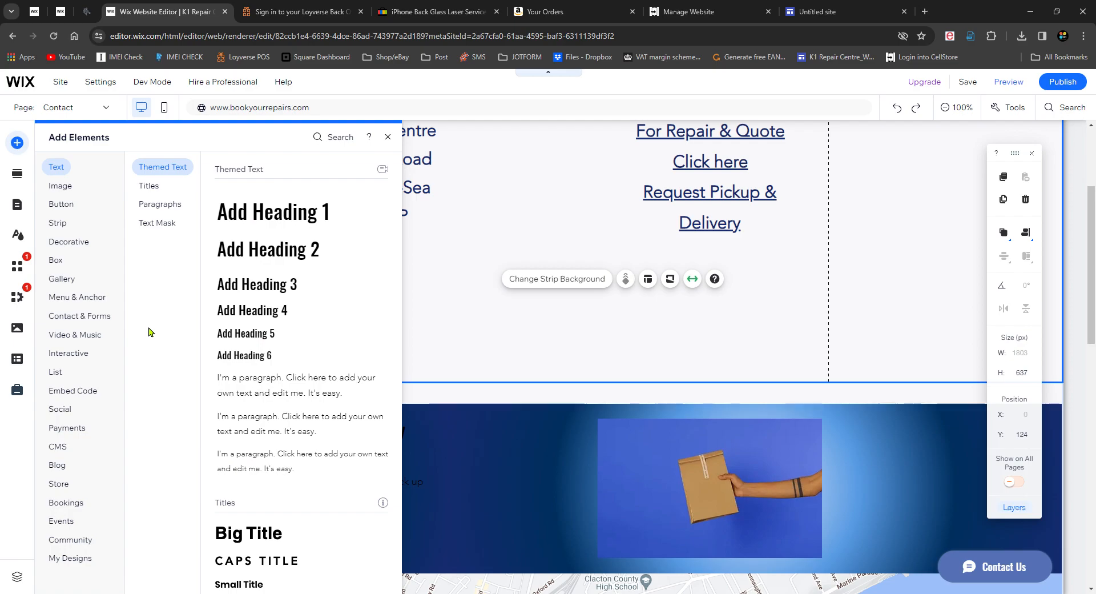
{"action": "left_click", "coordinate": [82, 393]}
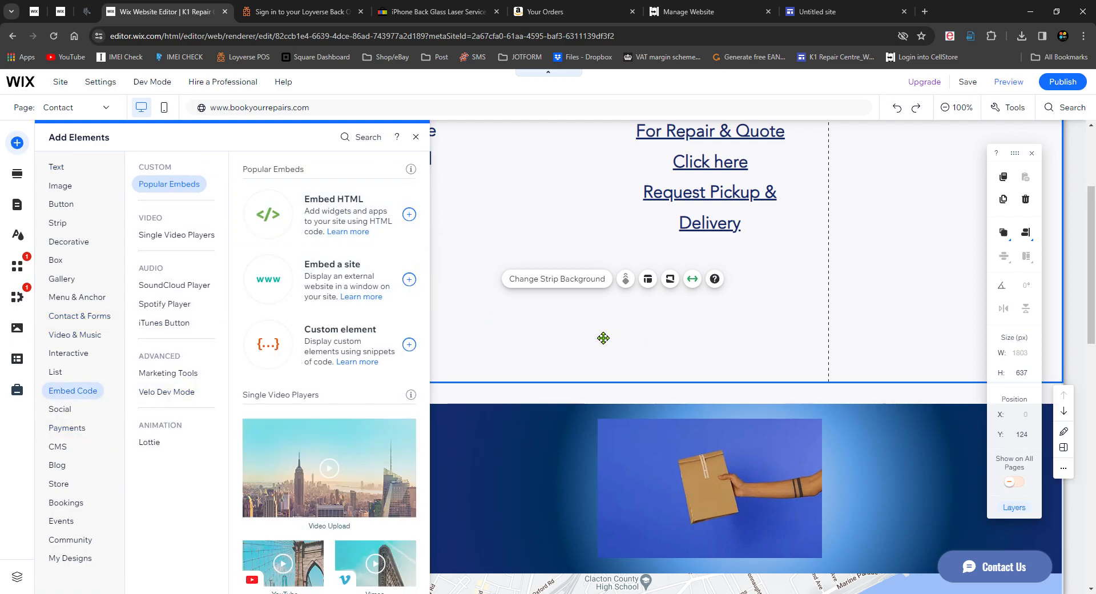
{"action": "left_click", "coordinate": [409, 213]}
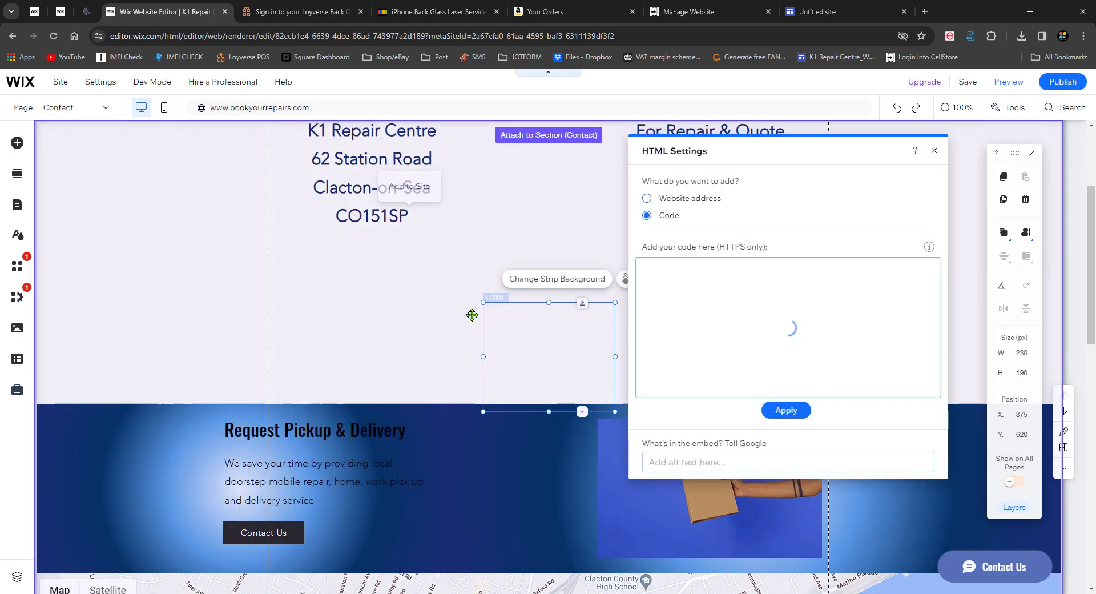
Copy the code of the widget for adding a new appointment from CellStore's Manage Website page
{"action": "left_click", "coordinate": [687, 11]}
{"action": "scroll", "coordinate": [287, 363], "scroll_direction": "down", "scroll_amount": 8}
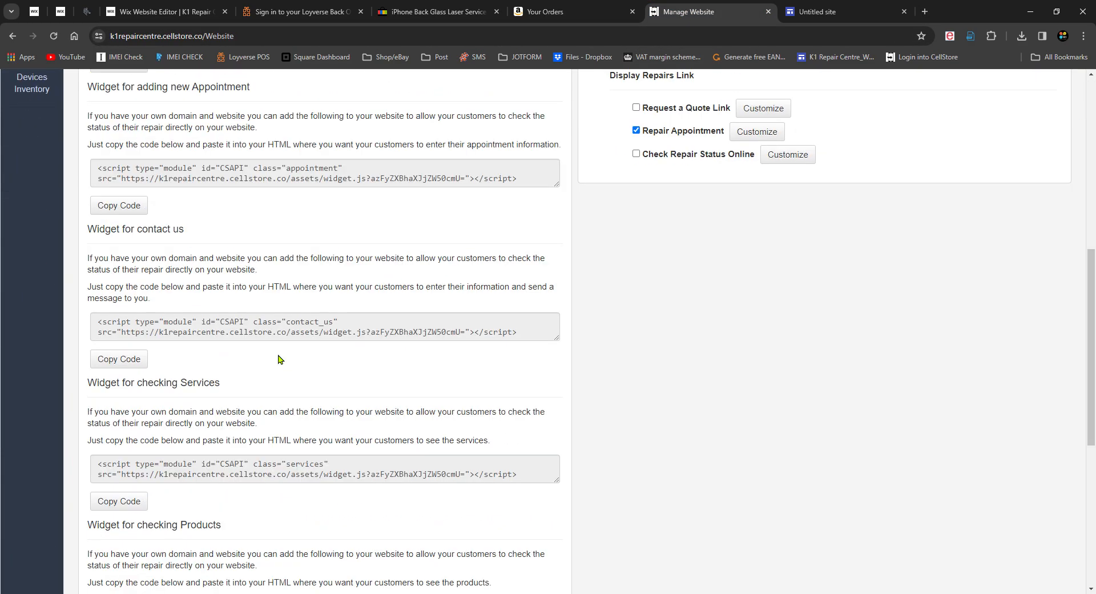
{"action": "scroll", "coordinate": [217, 310], "scroll_direction": "down", "scroll_amount": 3}
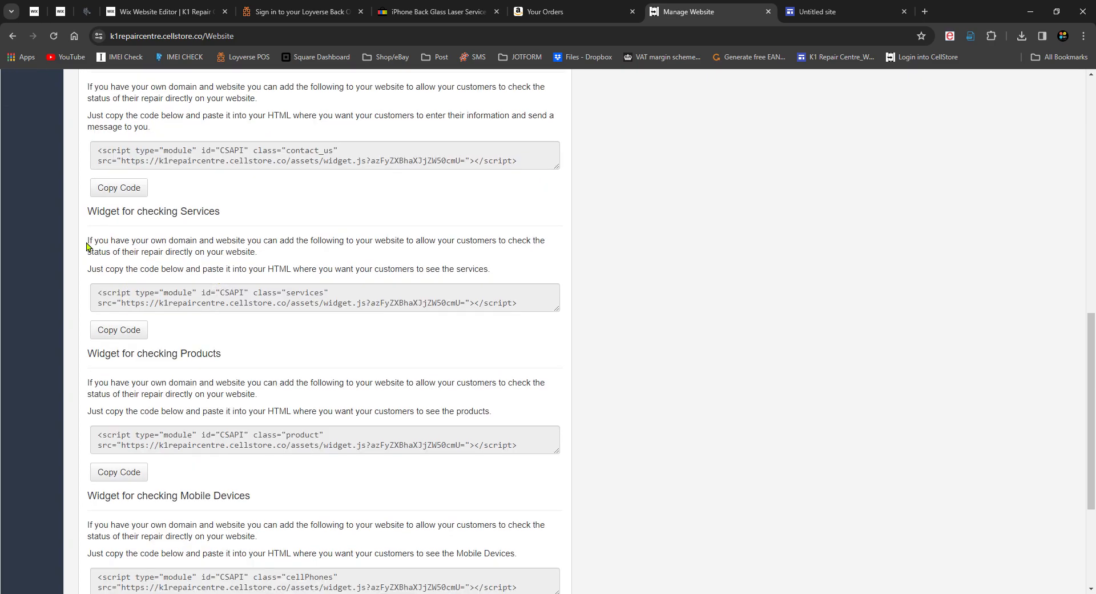
{"action": "scroll", "coordinate": [147, 257], "scroll_direction": "up", "scroll_amount": 6}
{"action": "scroll", "coordinate": [210, 271], "scroll_direction": "down", "scroll_amount": 2}
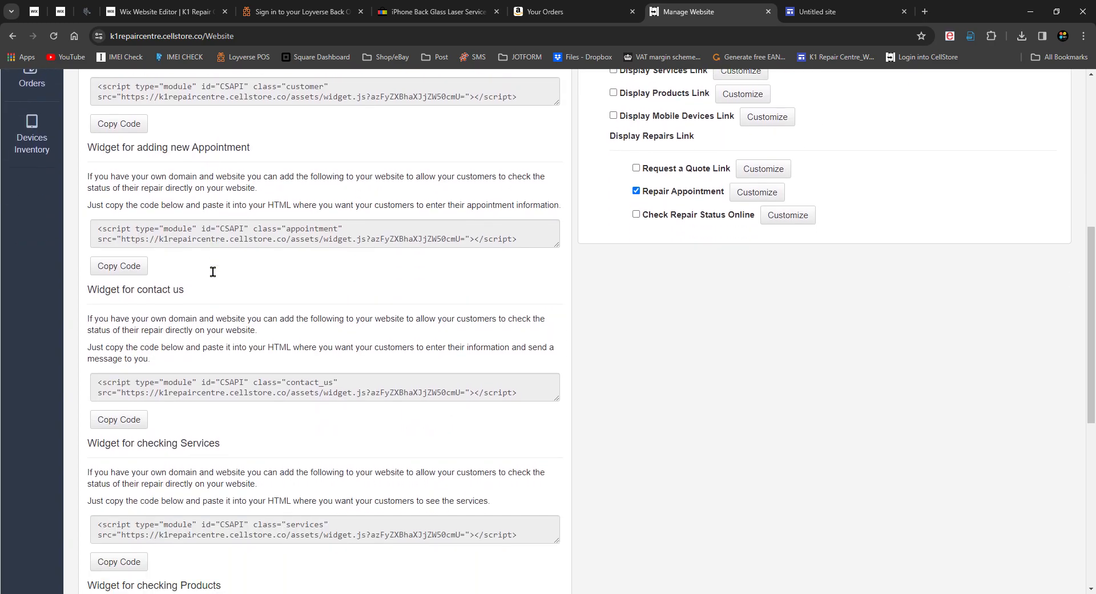
{"action": "left_click", "coordinate": [119, 263]}
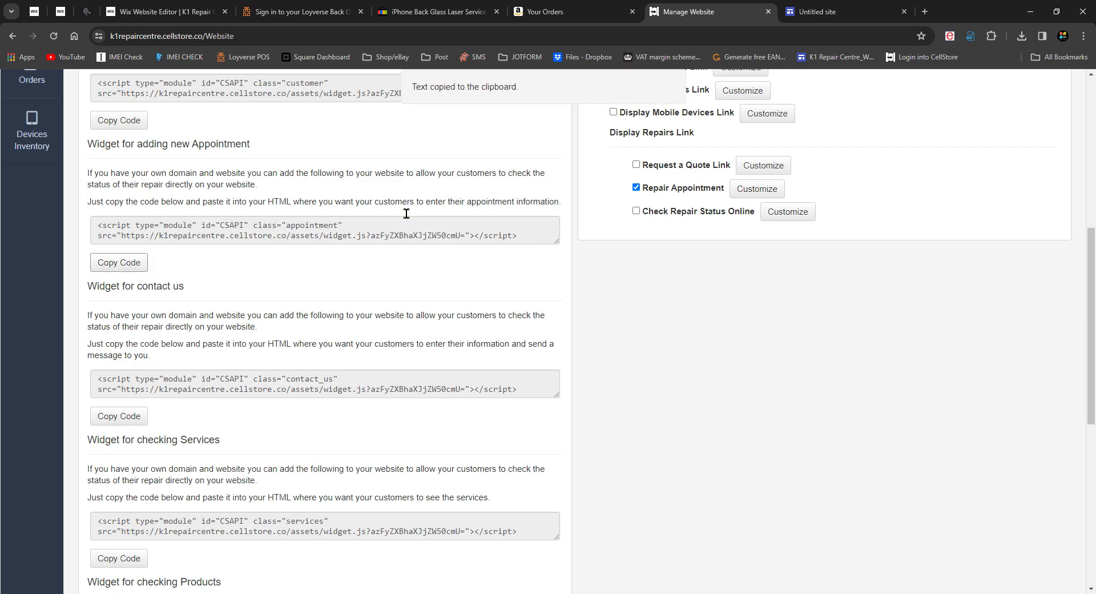
Insert the copied appointment widget code into the new Wix HTML element, update it and raise the frame to about Y 528
{"action": "left_click", "coordinate": [822, 12]}
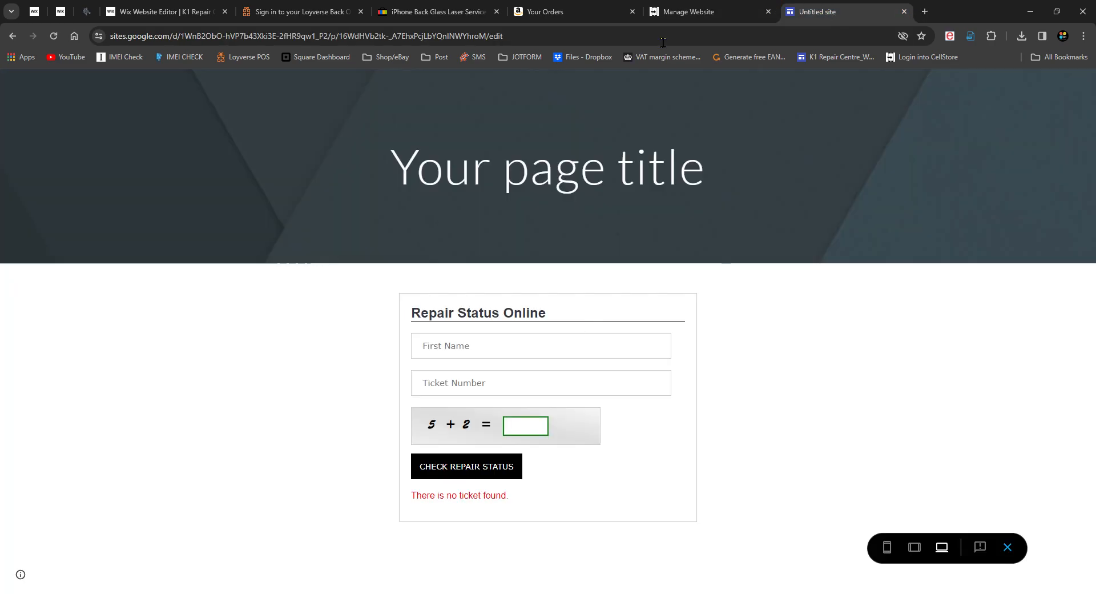
{"action": "left_click", "coordinate": [161, 11]}
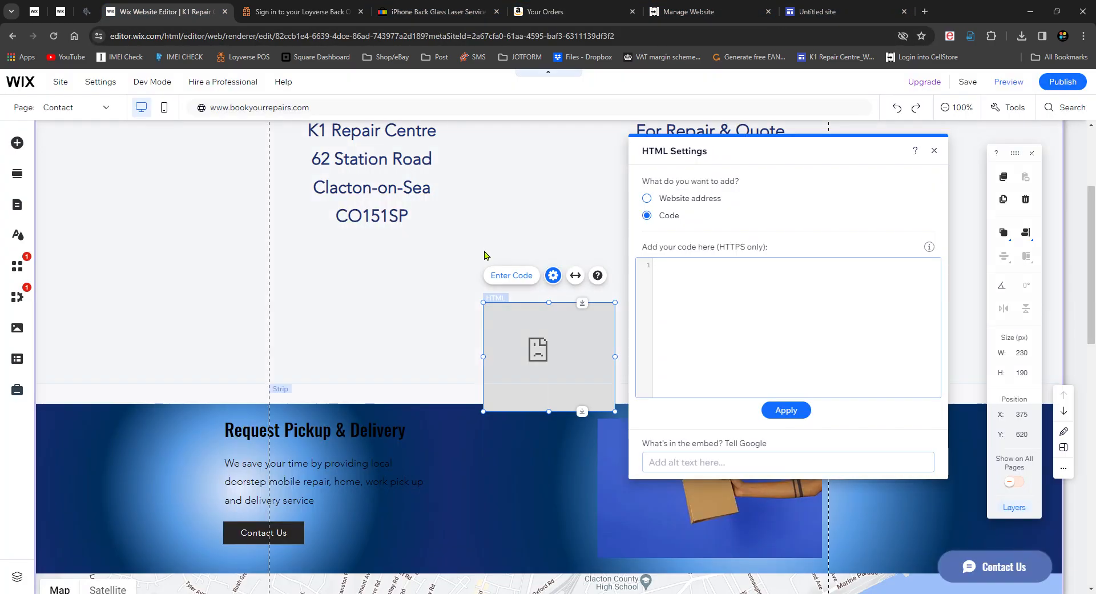
{"action": "key", "text": "ctrl+v"}
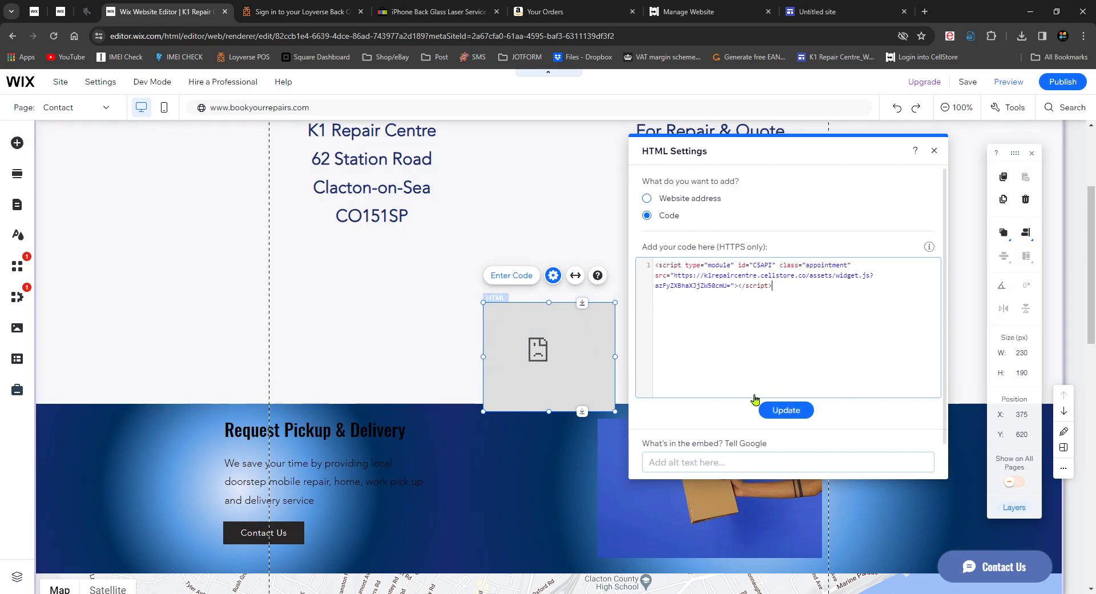
{"action": "left_click", "coordinate": [779, 410]}
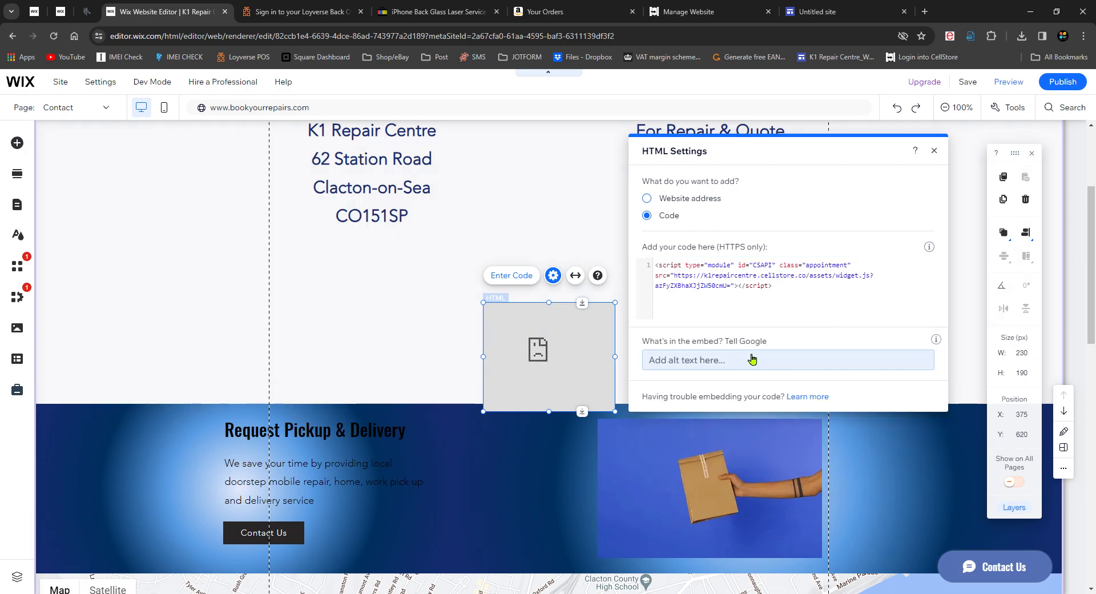
{"action": "left_click", "coordinate": [934, 150]}
{"action": "left_click_drag", "start_coordinate": [531, 345], "coordinate": [538, 299]}
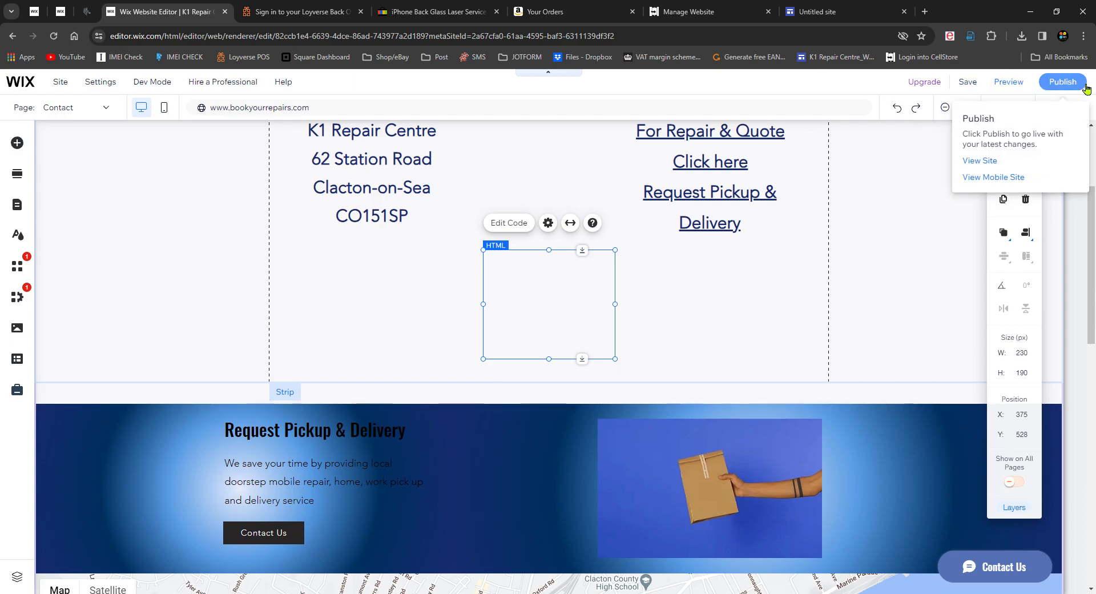
Preview the Contact page to check the embedded appointment widget, and return to the editor
{"action": "left_click", "coordinate": [1012, 93]}
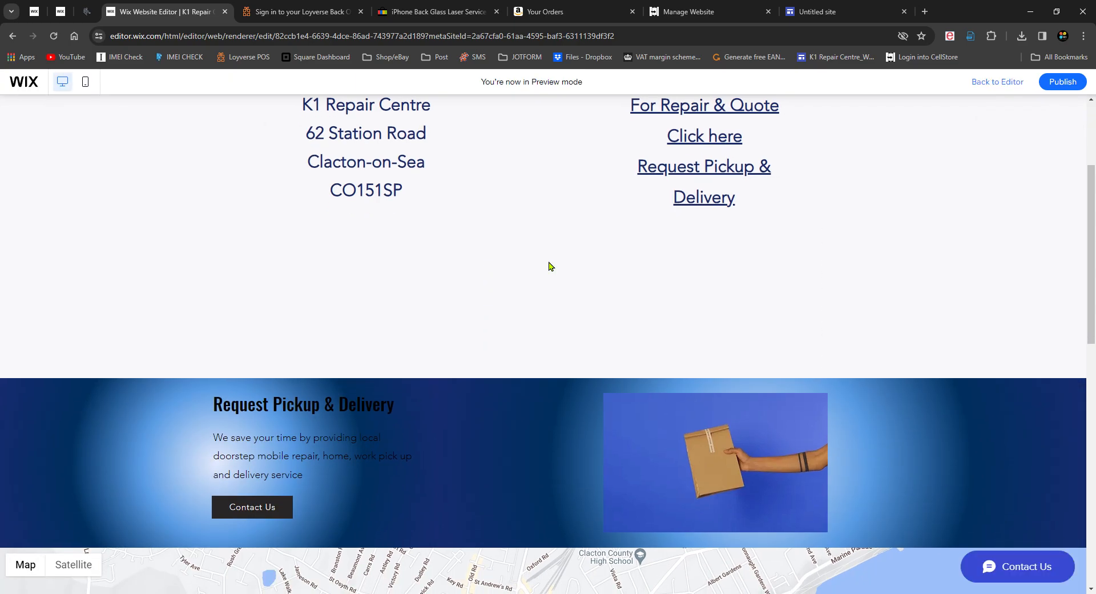
{"action": "left_click_drag", "start_coordinate": [352, 167], "coordinate": [603, 291]}
{"action": "left_click", "coordinate": [657, 277]}
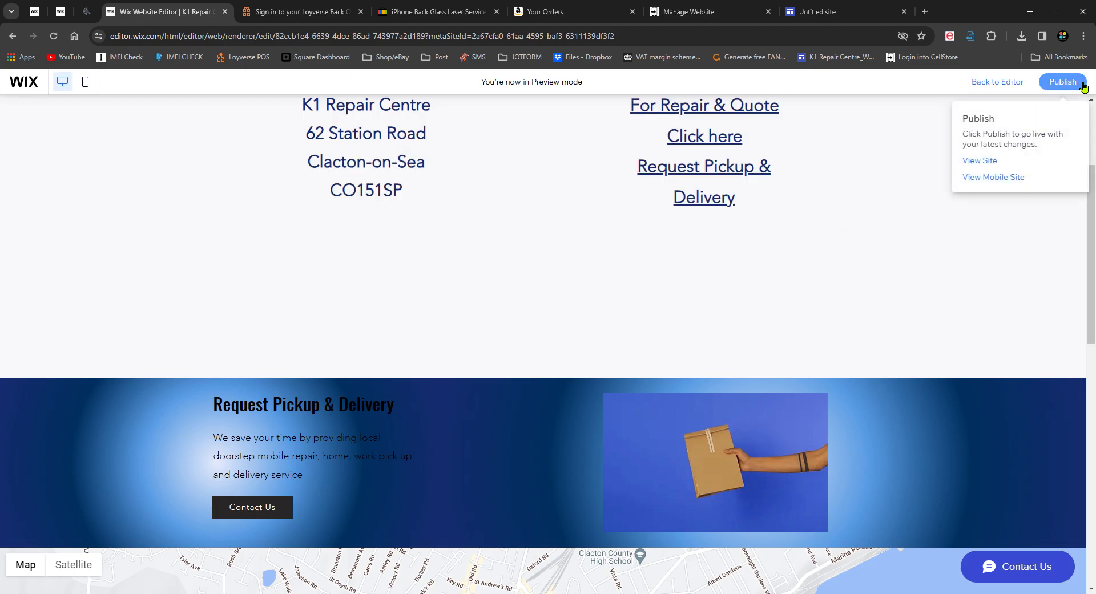
{"action": "left_click", "coordinate": [1055, 87]}
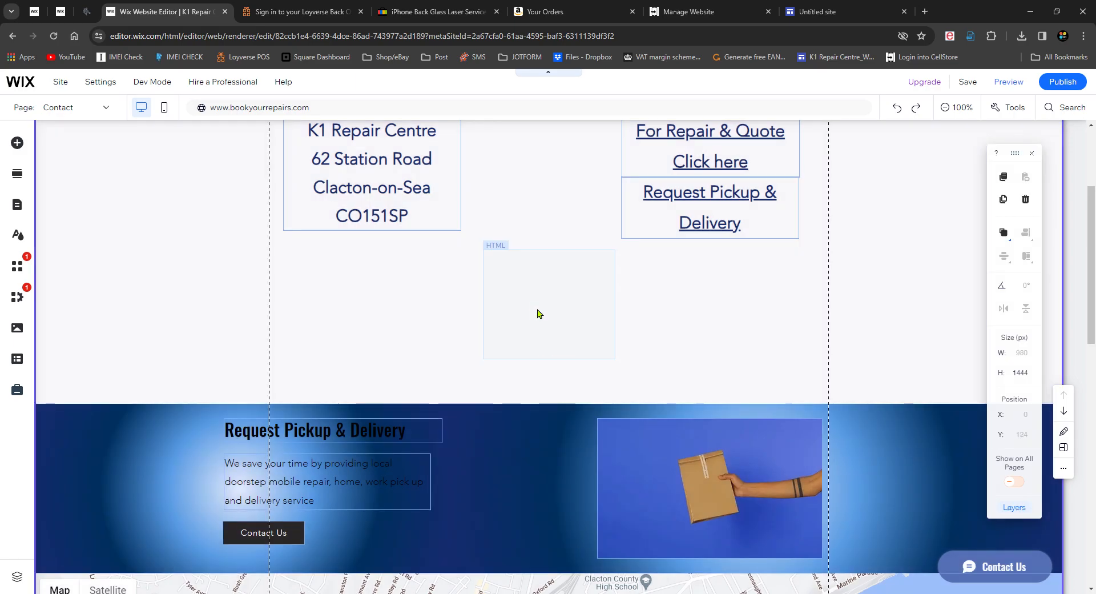
Wrap the HTML element's appointment script code in <p> and </p> tags and update the embed
{"action": "double_click", "coordinate": [543, 315]}
{"action": "type", "text": "<script type=\"module\" id=\"CSAPI\" class=\"appointment\" src=\"https://k1repaircentre.cellstore.co/assets/widget.js?azFyZXBhaXJjZW50cmU=\"></script>"}
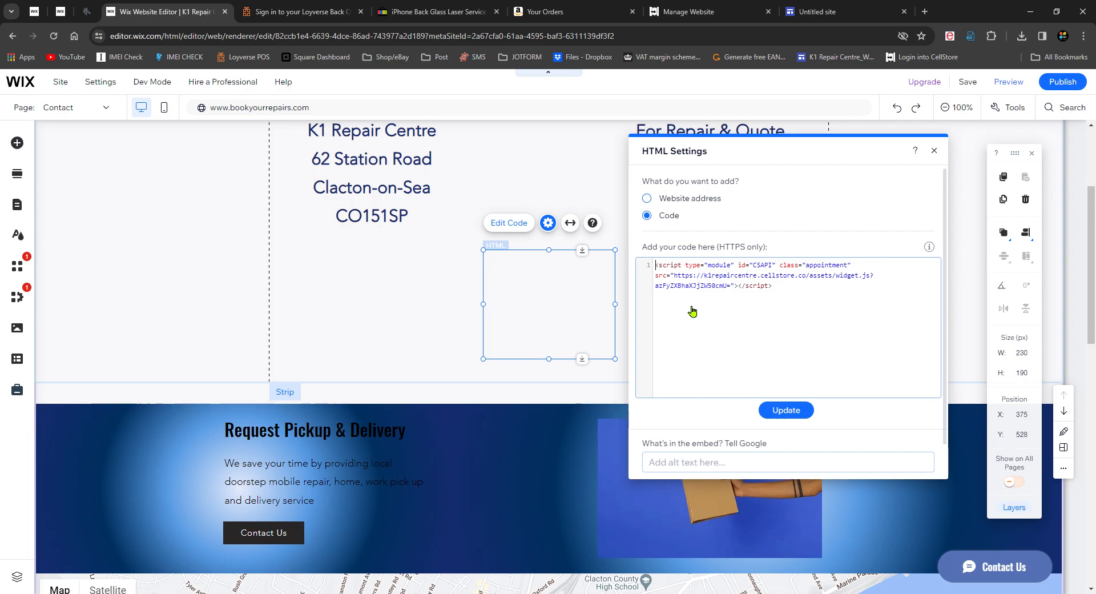
{"action": "type", "text": "<p>"}
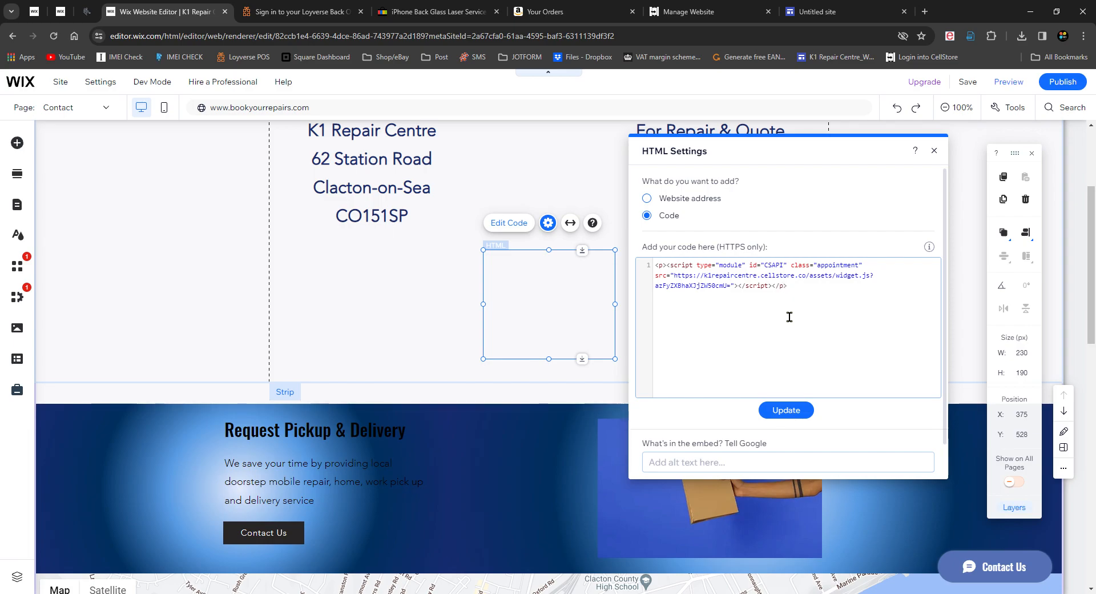
{"action": "left_click", "coordinate": [790, 410]}
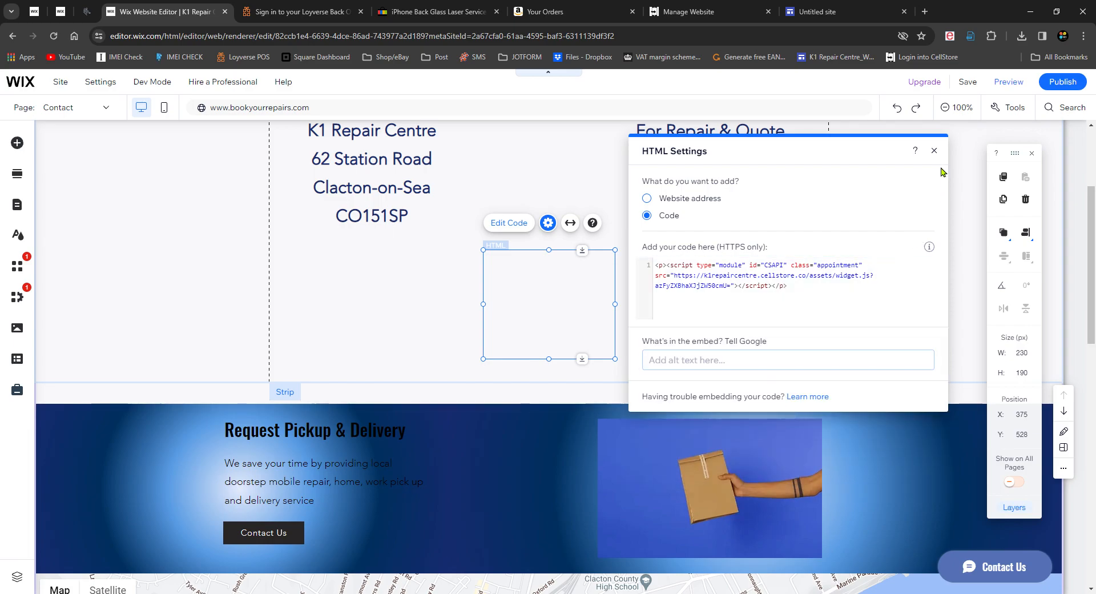
{"action": "left_click", "coordinate": [934, 150]}
Enlarge the Repair Appointment frame on both sides and downwards to about 910 by 791 px, spanning the page's content width
{"action": "left_click_drag", "start_coordinate": [621, 310], "coordinate": [812, 302]}
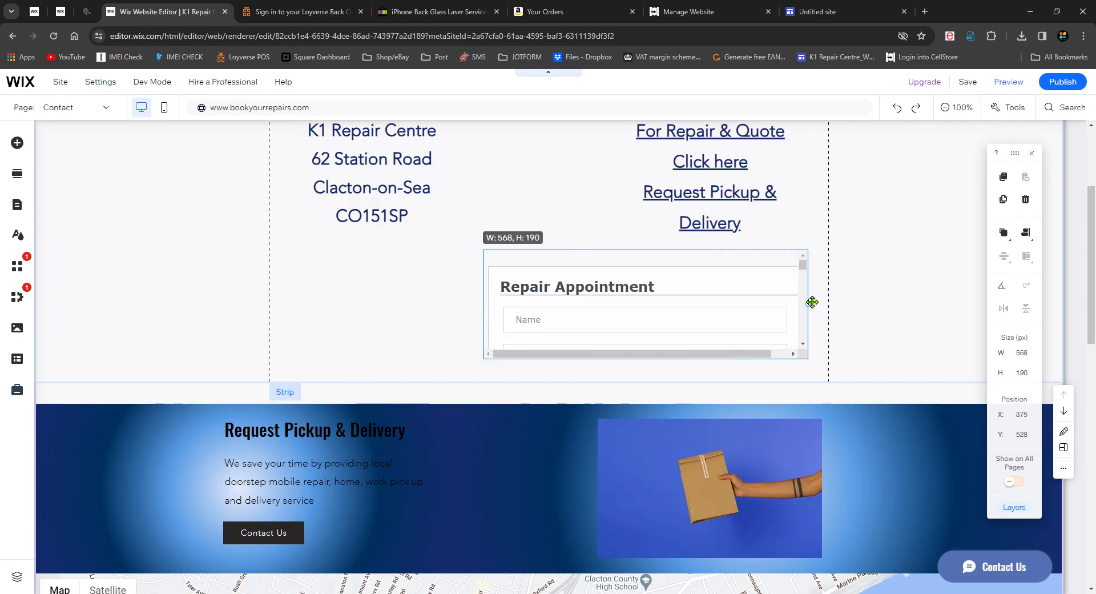
{"action": "left_click_drag", "start_coordinate": [485, 307], "coordinate": [291, 305]}
{"action": "scroll", "coordinate": [537, 267], "scroll_direction": "down", "scroll_amount": 2}
{"action": "left_click_drag", "start_coordinate": [545, 271], "coordinate": [539, 593]}
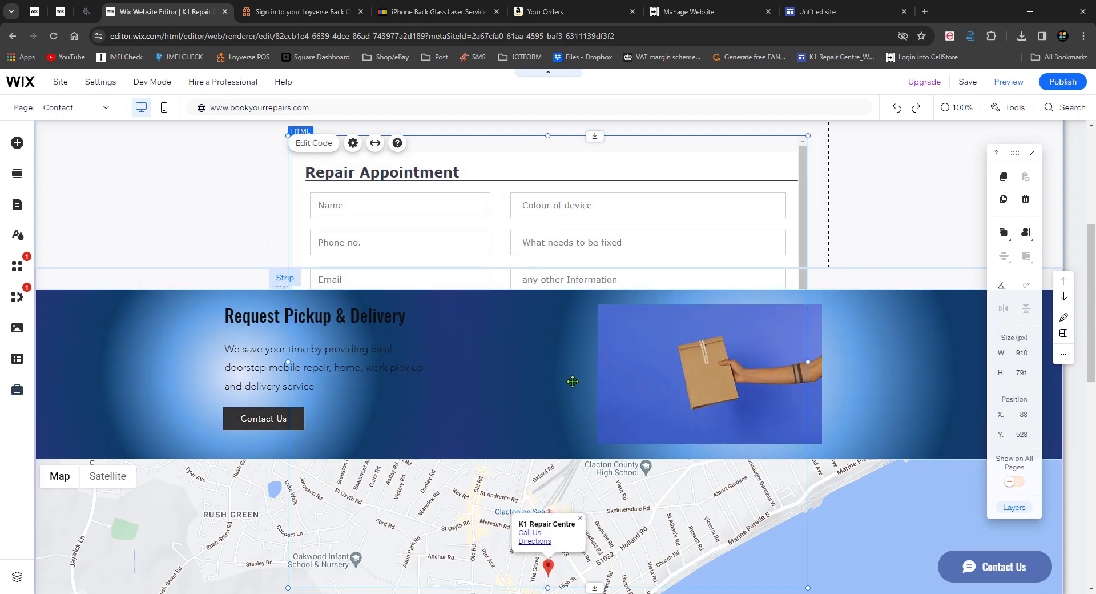
Move the Request Pickup & Delivery strip down to about Y 1331, clear of the Repair Appointment form
{"action": "left_click", "coordinate": [856, 290]}
{"action": "left_click_drag", "start_coordinate": [850, 294], "coordinate": [845, 593]}
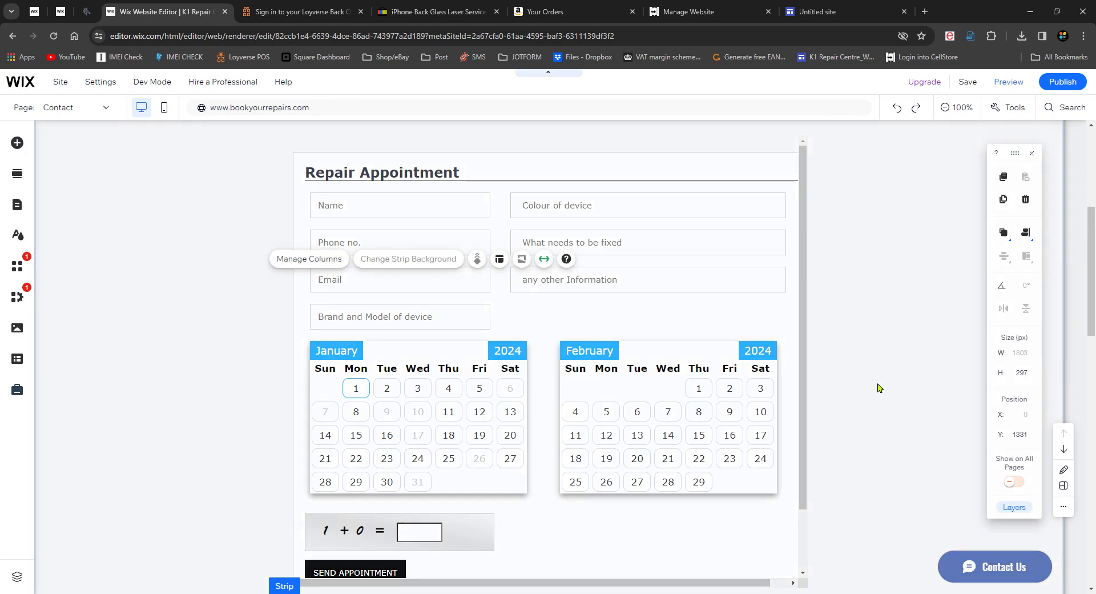
{"action": "scroll", "coordinate": [879, 388], "scroll_direction": "down", "scroll_amount": 3}
{"action": "scroll", "coordinate": [643, 264], "scroll_direction": "up", "scroll_amount": 4}
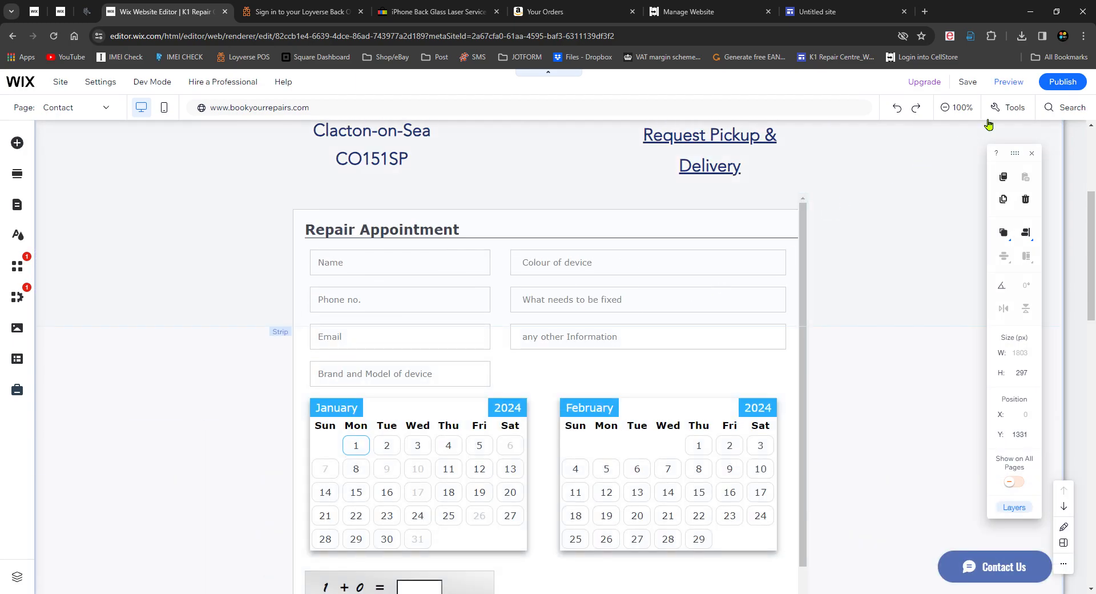
Preview the Contact page and test the Repair Appointment form by picking 12 January 2024 and the 12:30 slot
{"action": "left_click", "coordinate": [1013, 91]}
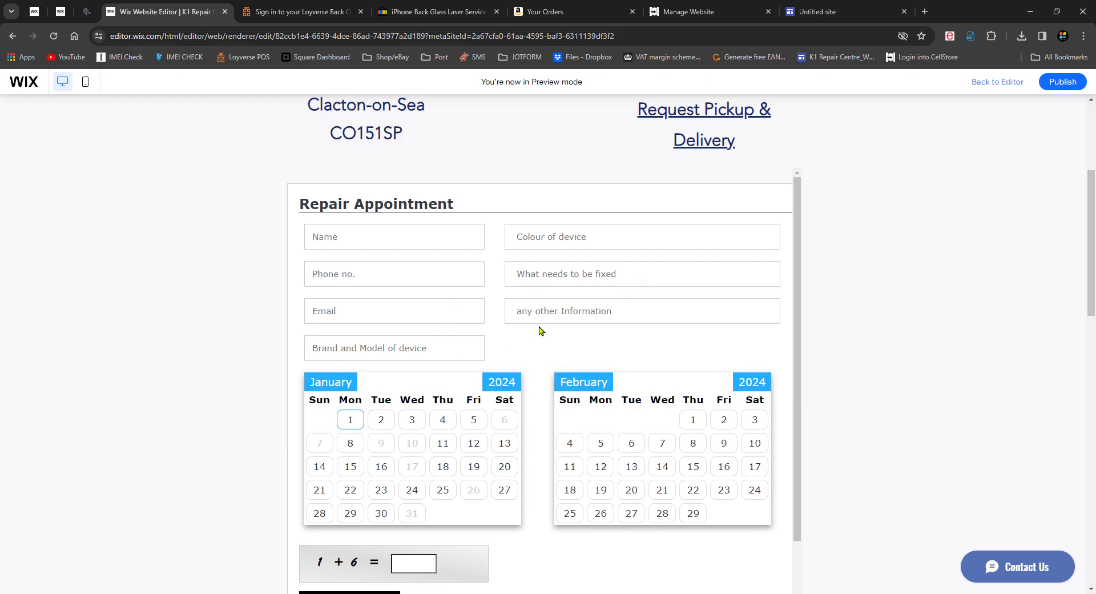
{"action": "scroll", "coordinate": [539, 331], "scroll_direction": "down", "scroll_amount": 2}
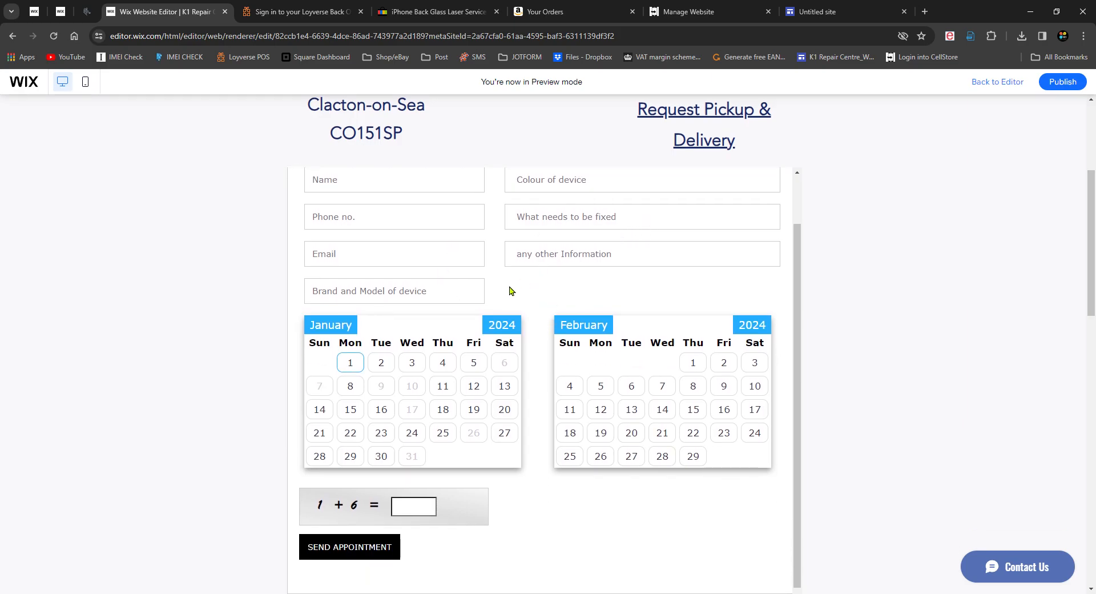
{"action": "scroll", "coordinate": [506, 289], "scroll_direction": "up", "scroll_amount": 1}
{"action": "left_click", "coordinate": [474, 443]}
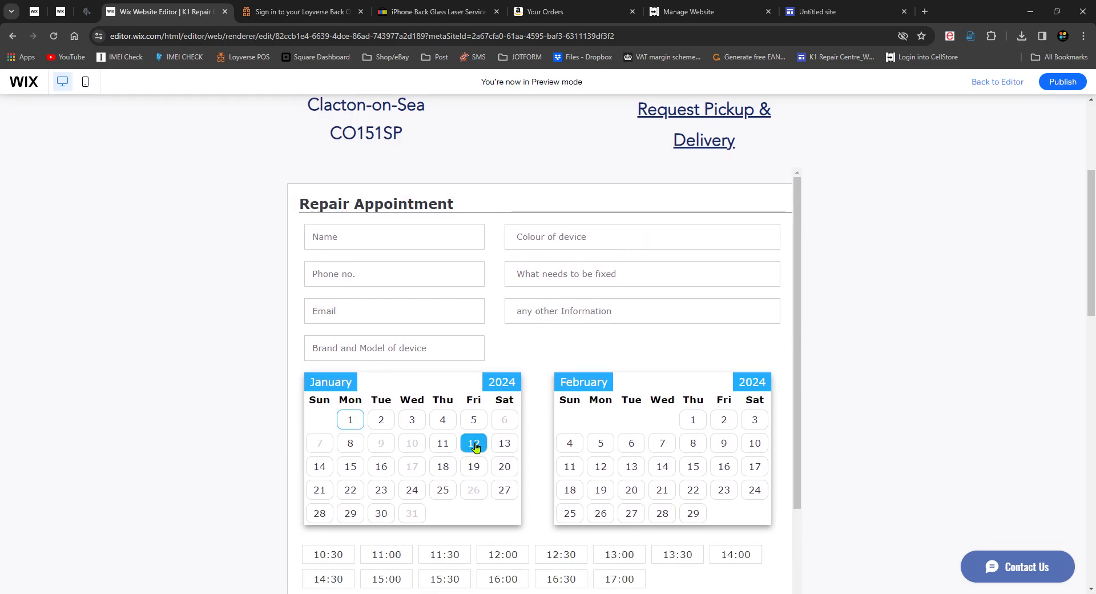
{"action": "left_click", "coordinate": [561, 554]}
{"action": "scroll", "coordinate": [562, 502], "scroll_direction": "down", "scroll_amount": 2}
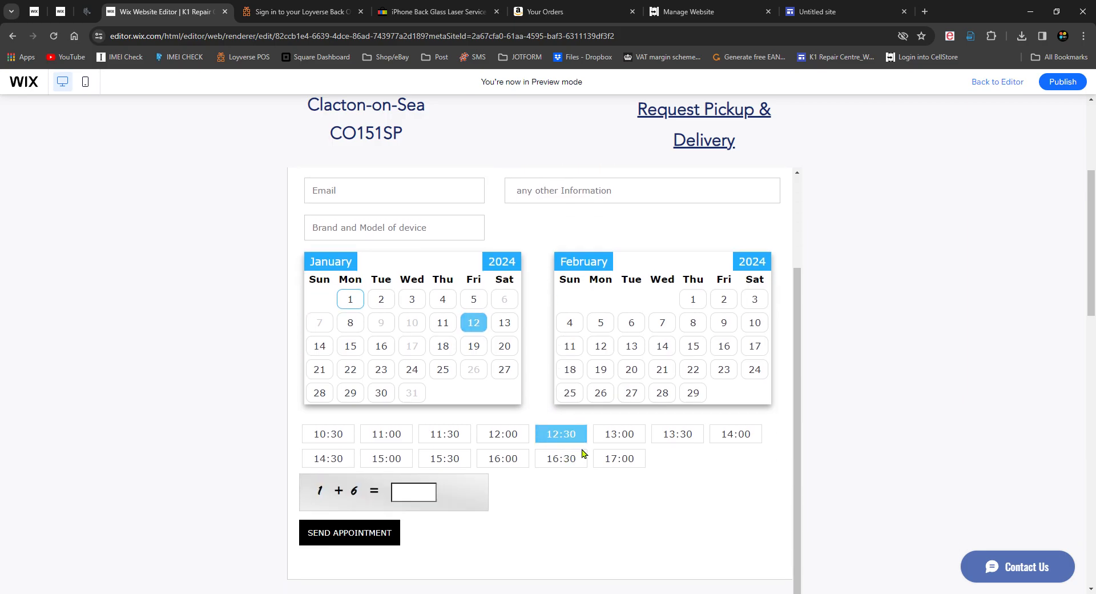
{"action": "scroll", "coordinate": [560, 394], "scroll_direction": "up", "scroll_amount": 2}
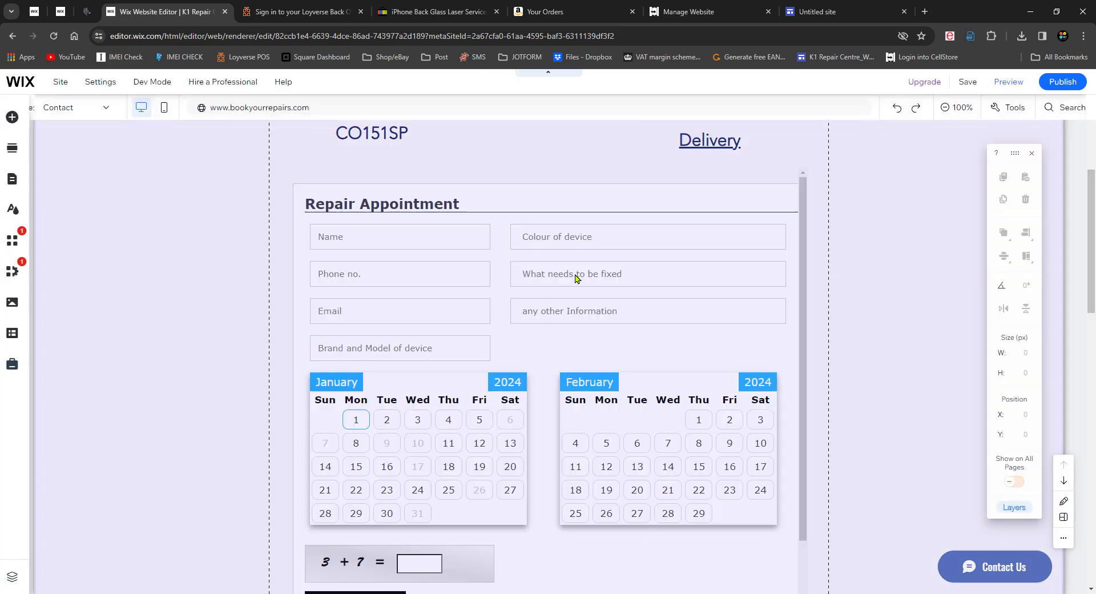
Close the Wix editor and reopen the K1 Repair Centre site for editing from the Wix dashboard
{"action": "scroll", "coordinate": [577, 274], "scroll_direction": "up", "scroll_amount": 4}
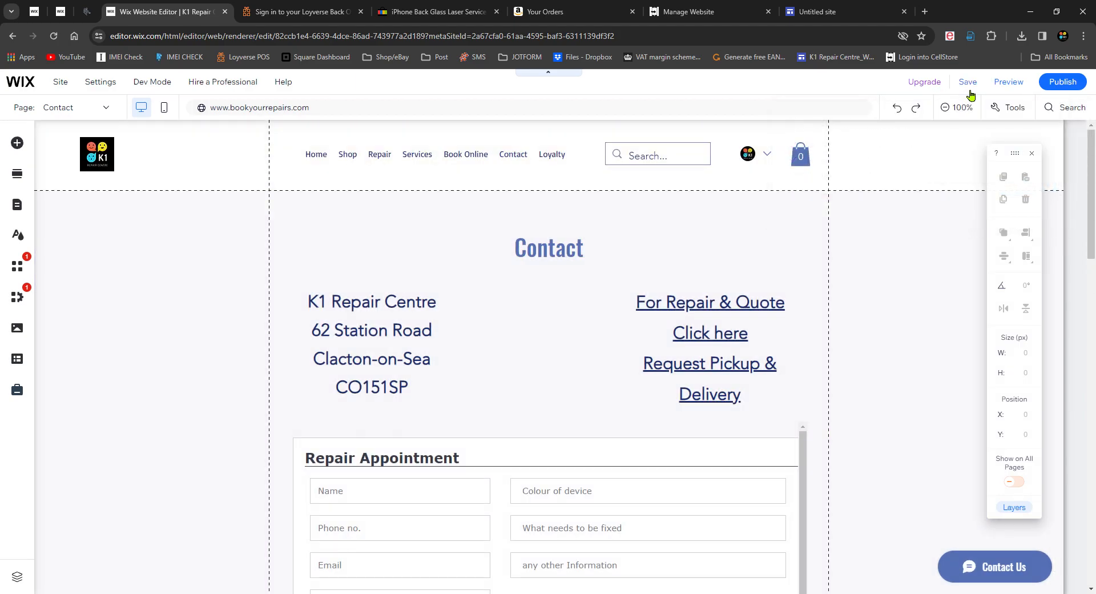
{"action": "left_click", "coordinate": [225, 12]}
{"action": "left_click", "coordinate": [65, 15]}
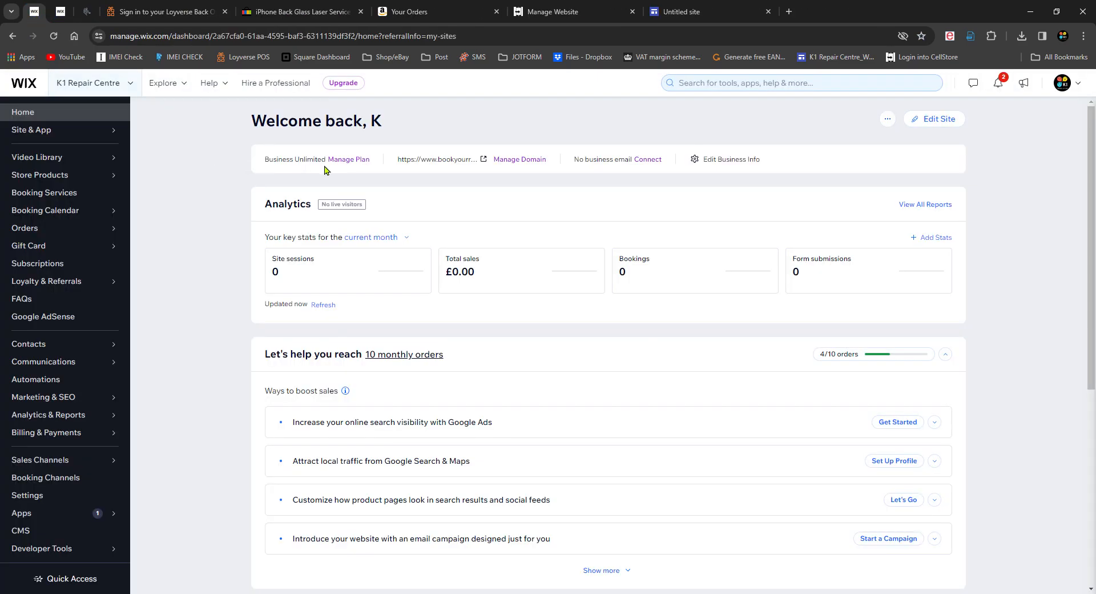
{"action": "left_click", "coordinate": [957, 118]}
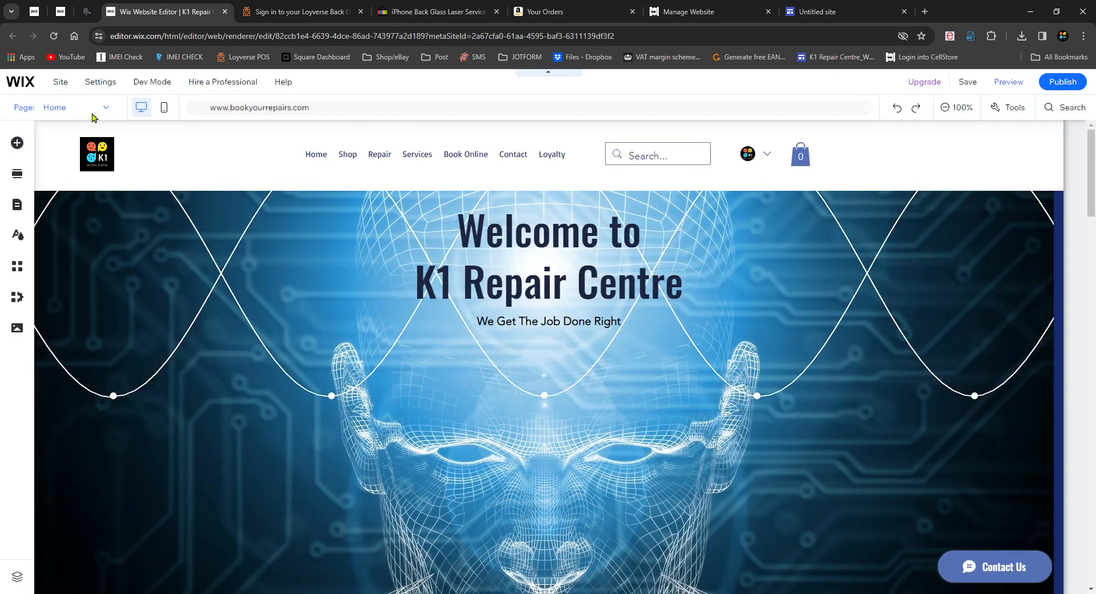
Open the Contact page and examine the Repair Appointment frame's embed code, including the <p> tags around the script, without changing it
{"action": "left_click", "coordinate": [93, 115]}
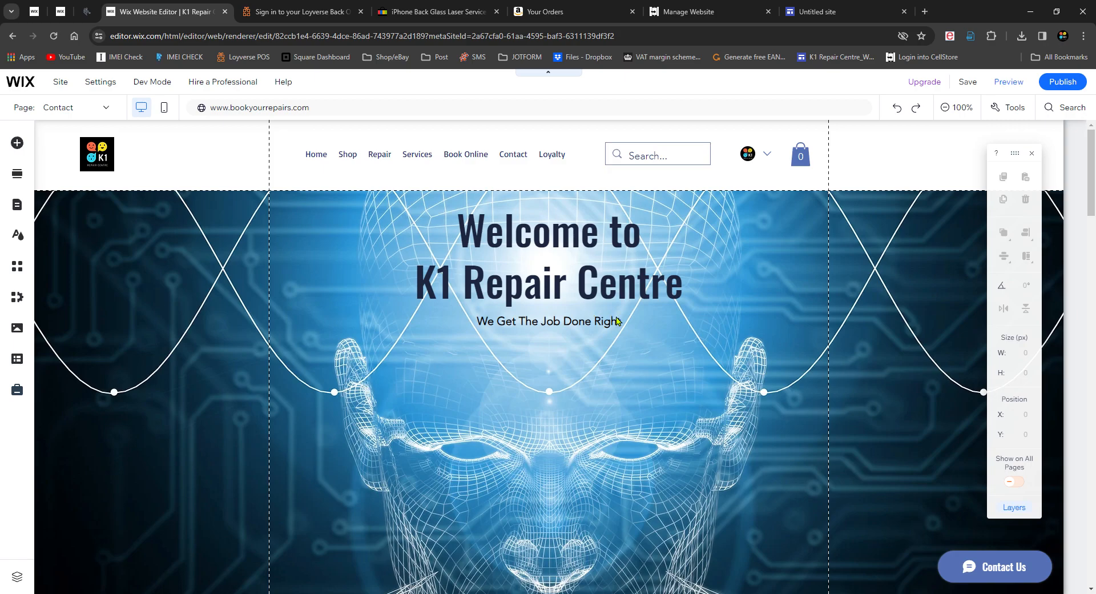
{"action": "scroll", "coordinate": [568, 343], "scroll_direction": "down", "scroll_amount": 4}
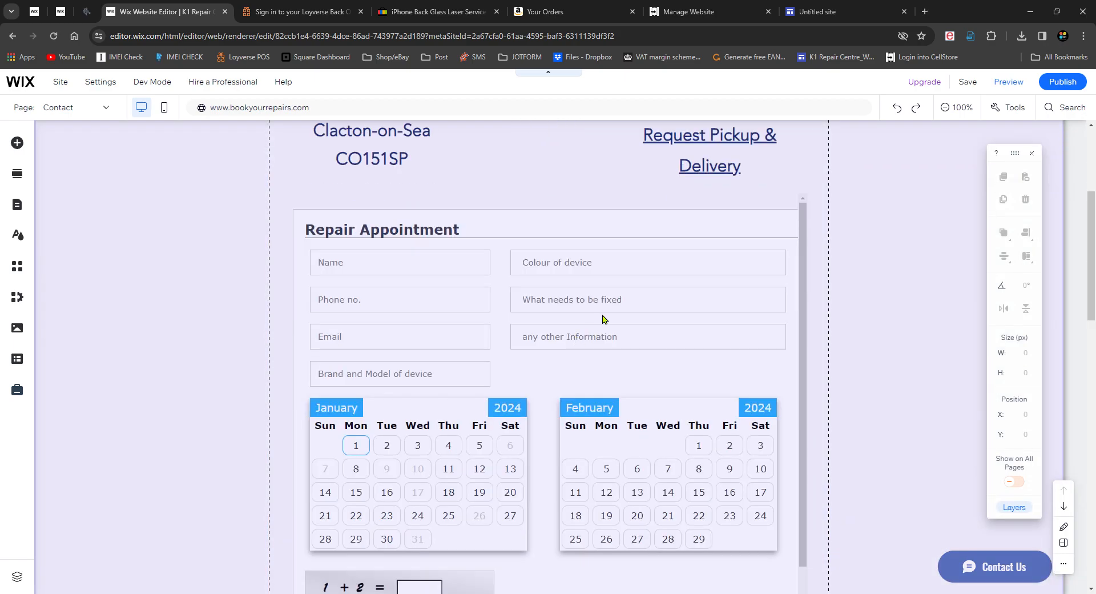
{"action": "left_click", "coordinate": [528, 301]}
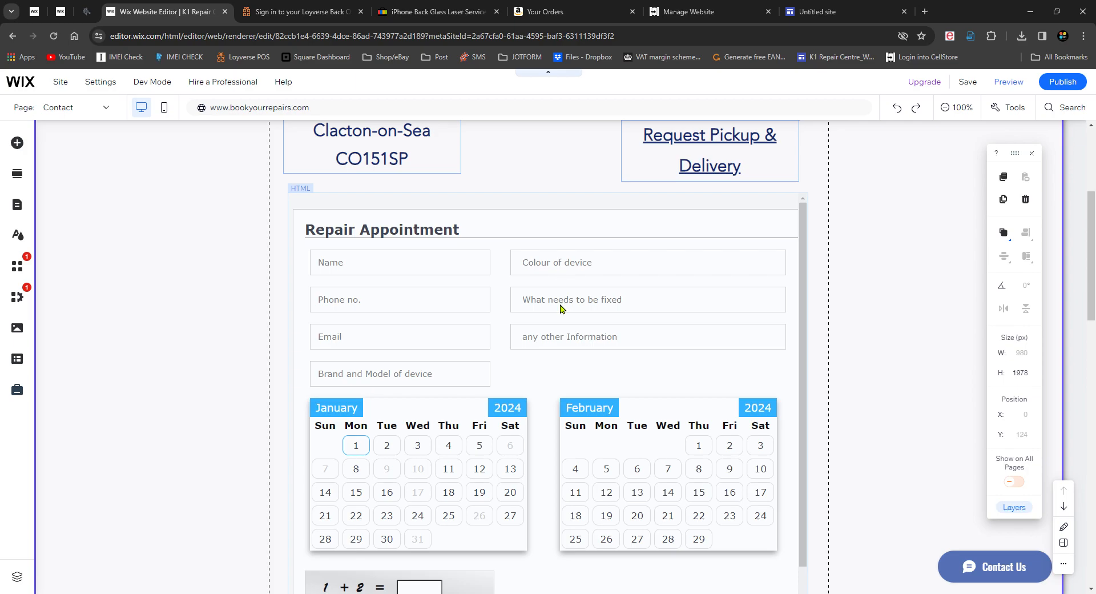
{"action": "double_click", "coordinate": [567, 349]}
{"action": "left_click_drag", "start_coordinate": [755, 324], "coordinate": [739, 326]}
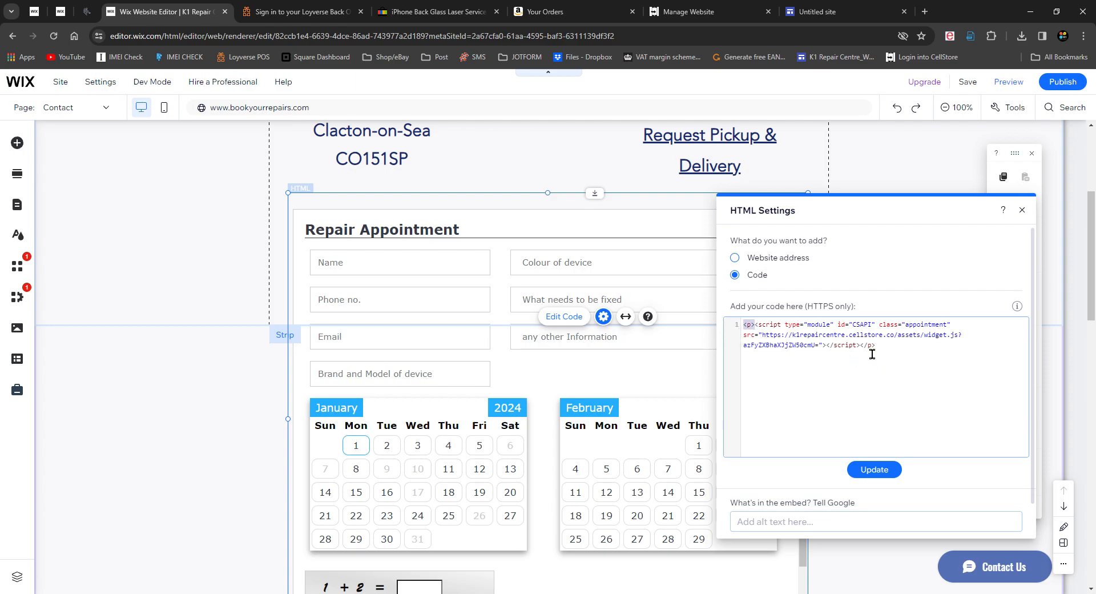
{"action": "left_click_drag", "start_coordinate": [870, 354], "coordinate": [860, 346]}
{"action": "left_click", "coordinate": [1023, 211]}
{"action": "left_click", "coordinate": [1023, 211]}
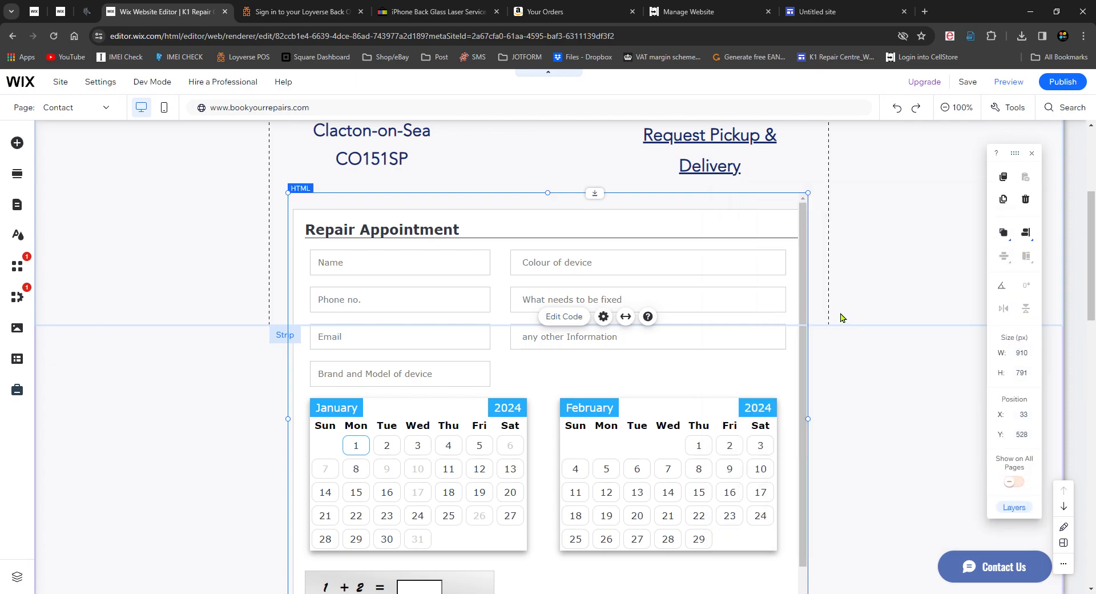
{"action": "left_click", "coordinate": [899, 112]}
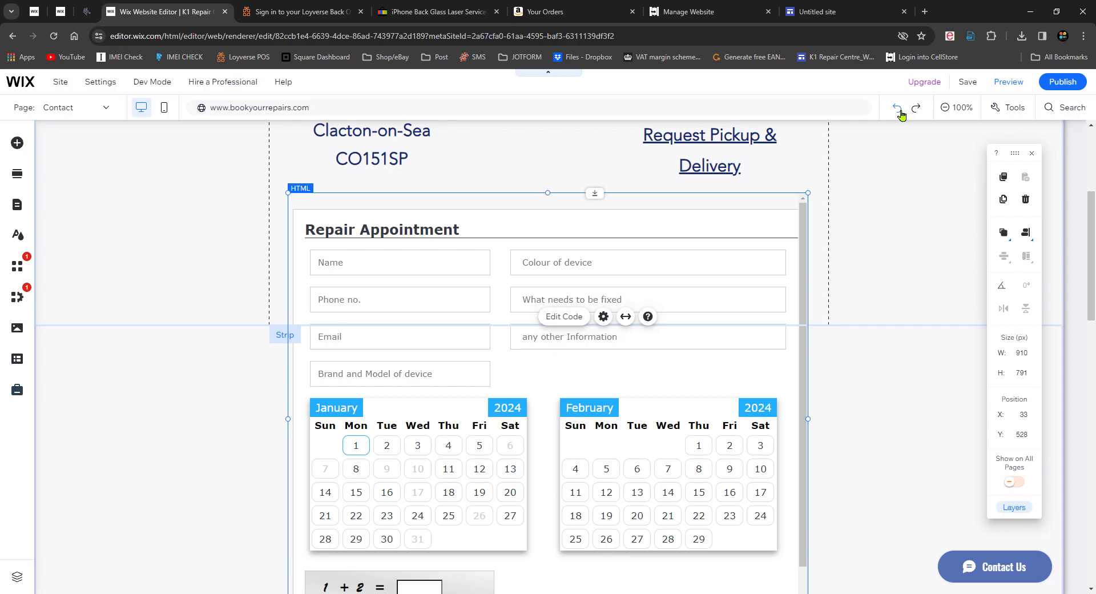
Switch to CellStore's Manage Website page, view the Contact Us support form, and close it without sending anything
{"action": "left_click", "coordinate": [711, 12]}
{"action": "scroll", "coordinate": [591, 236], "scroll_direction": "up", "scroll_amount": 8}
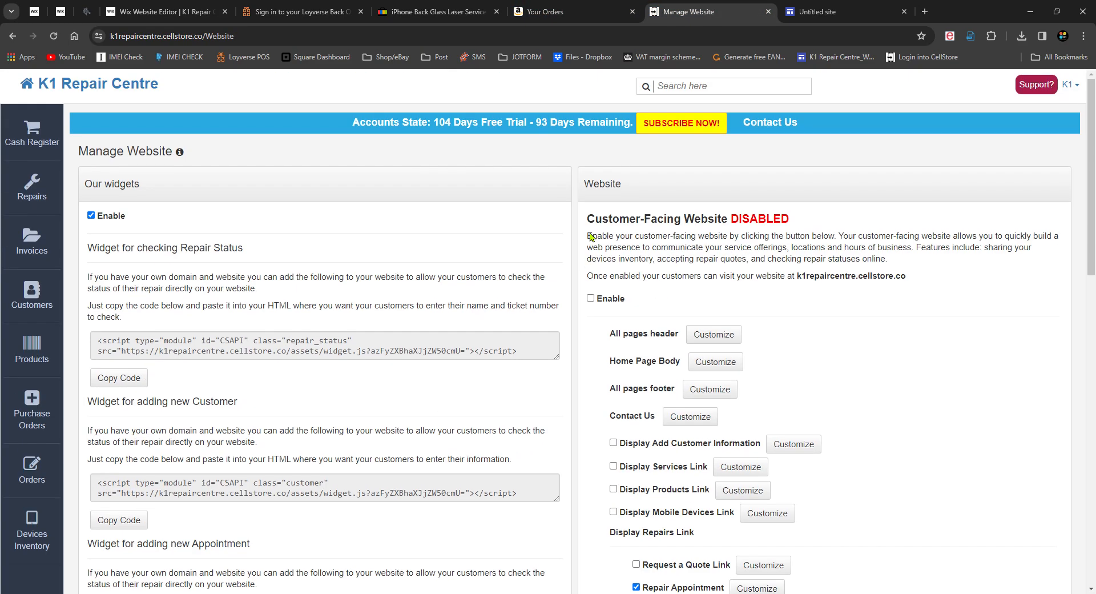
{"action": "left_click", "coordinate": [787, 128]}
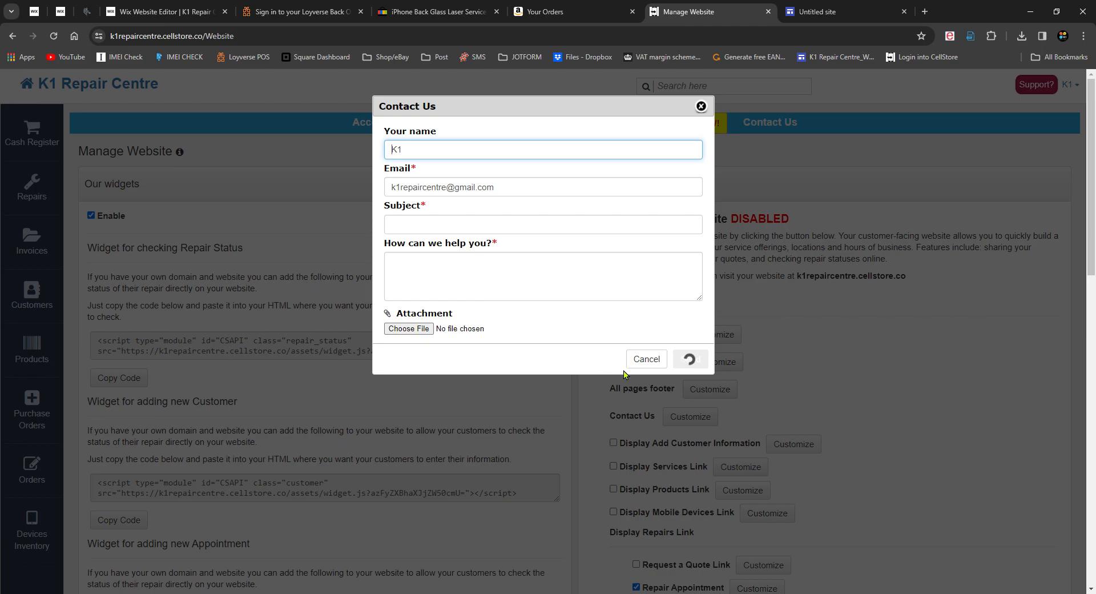
{"action": "left_click", "coordinate": [642, 358]}
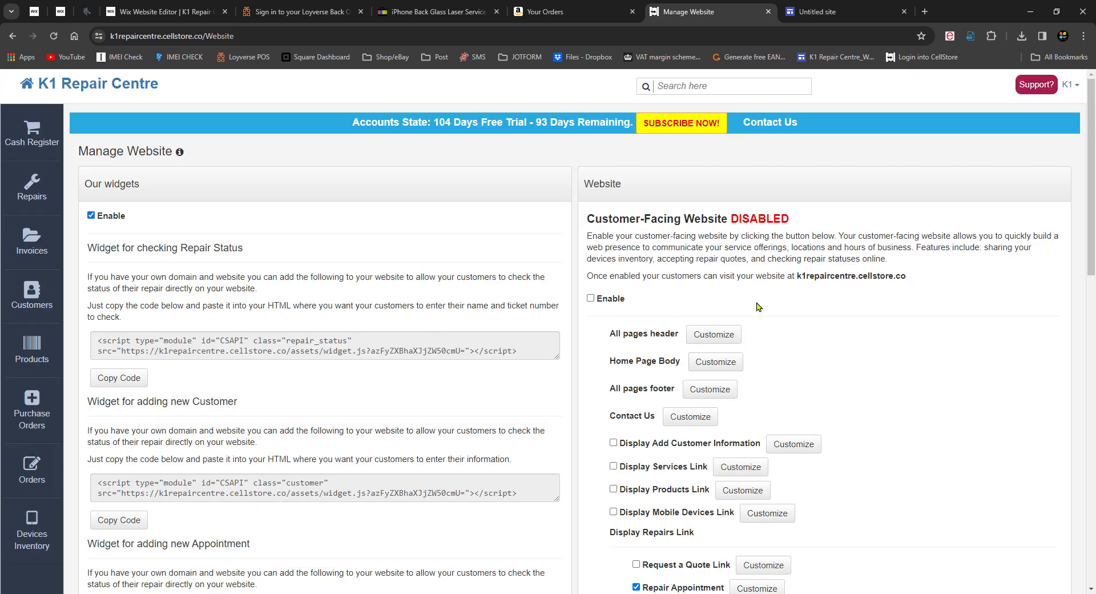